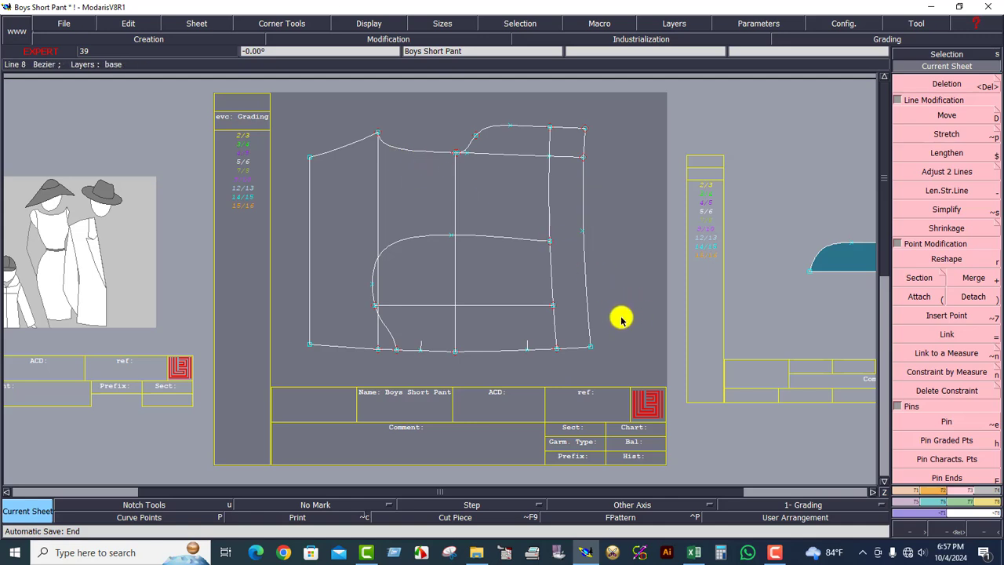
Copy the Boys Short Pant draft sheet and place the copy to its right.
left_click(200, 23)
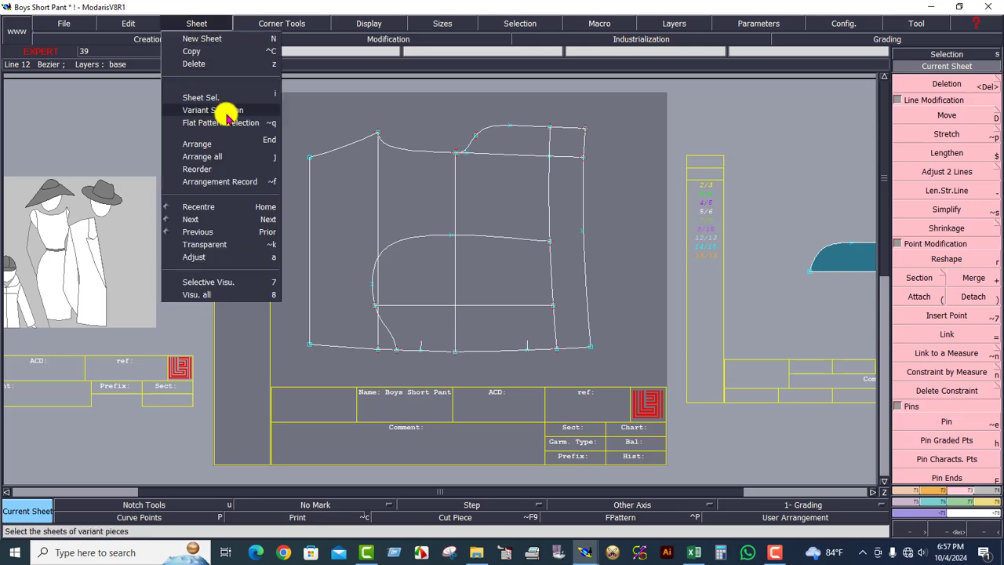
left_click(192, 50)
left_click(430, 220)
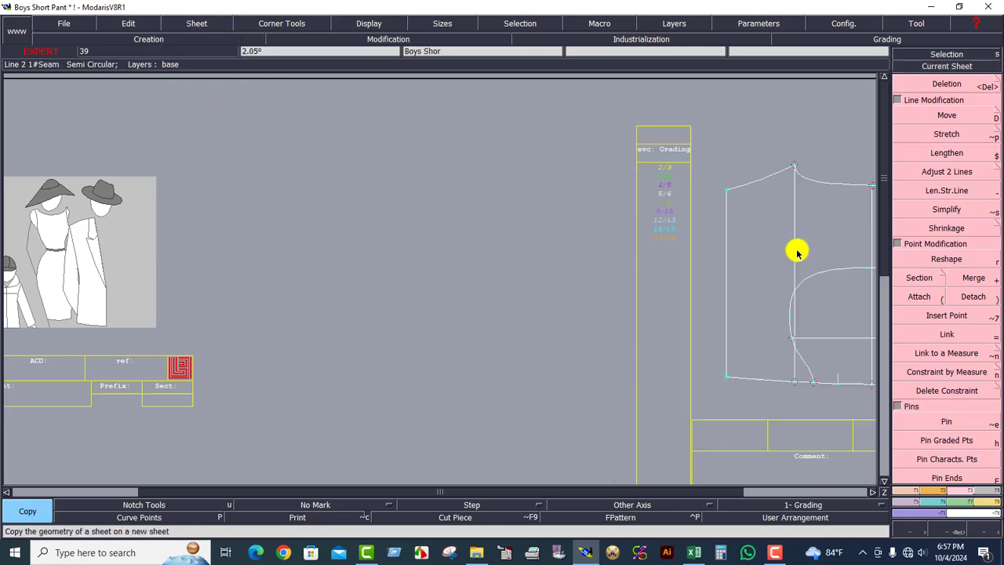
left_click(797, 251)
Delete the extra copied sheet and zoom in on the middle draft sheet.
left_click(942, 71)
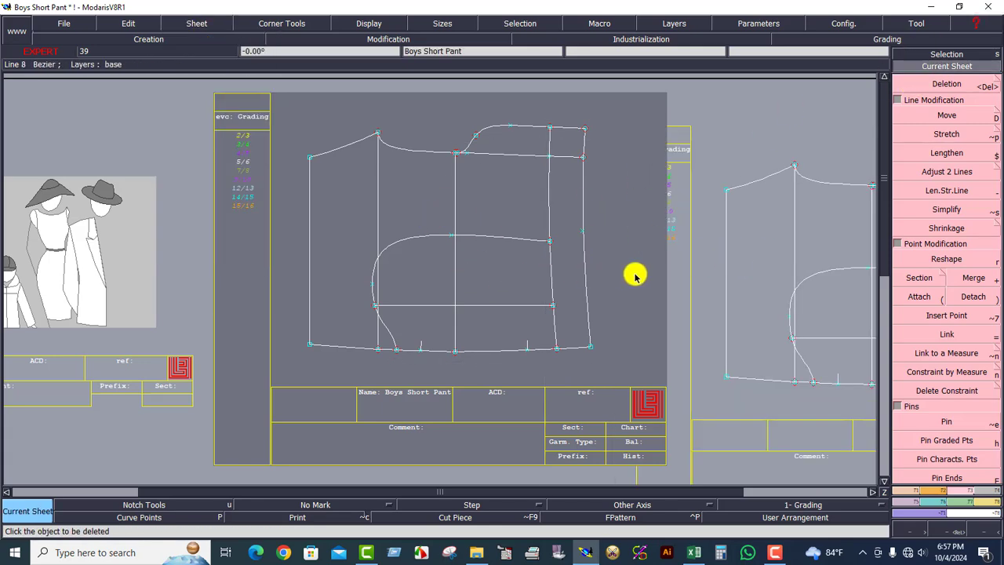
left_click(743, 273)
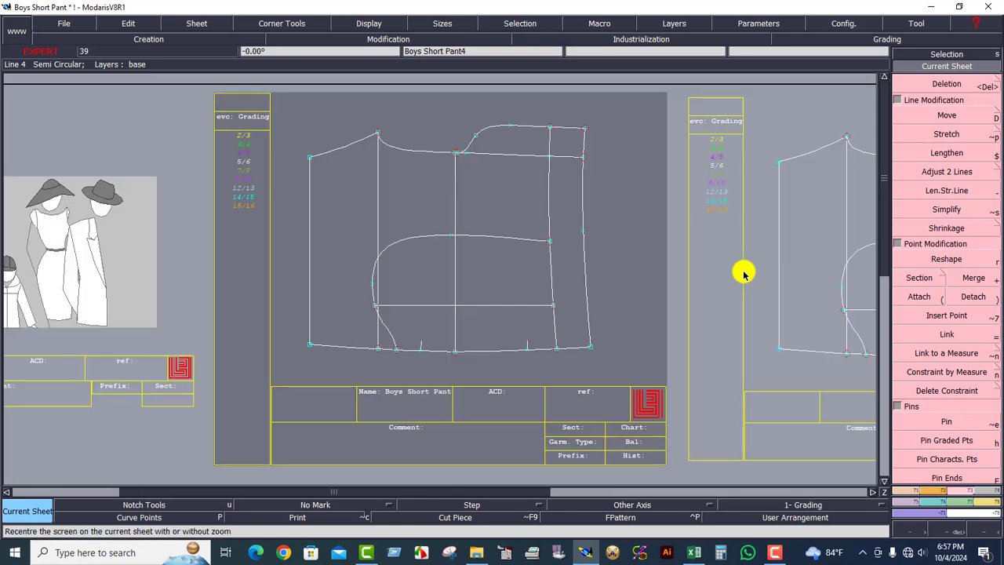
left_click(947, 529)
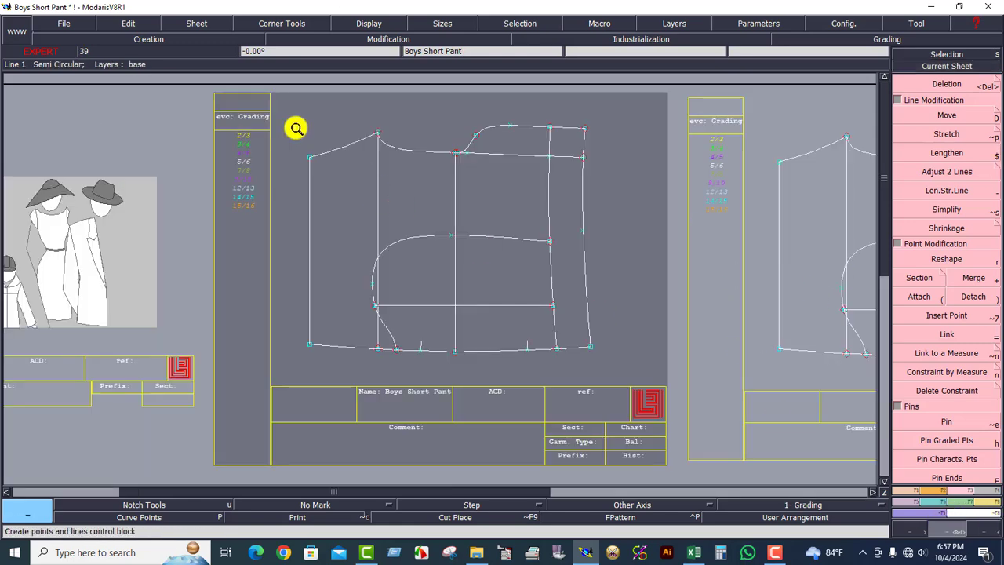
left_click_drag(332, 184, 664, 386)
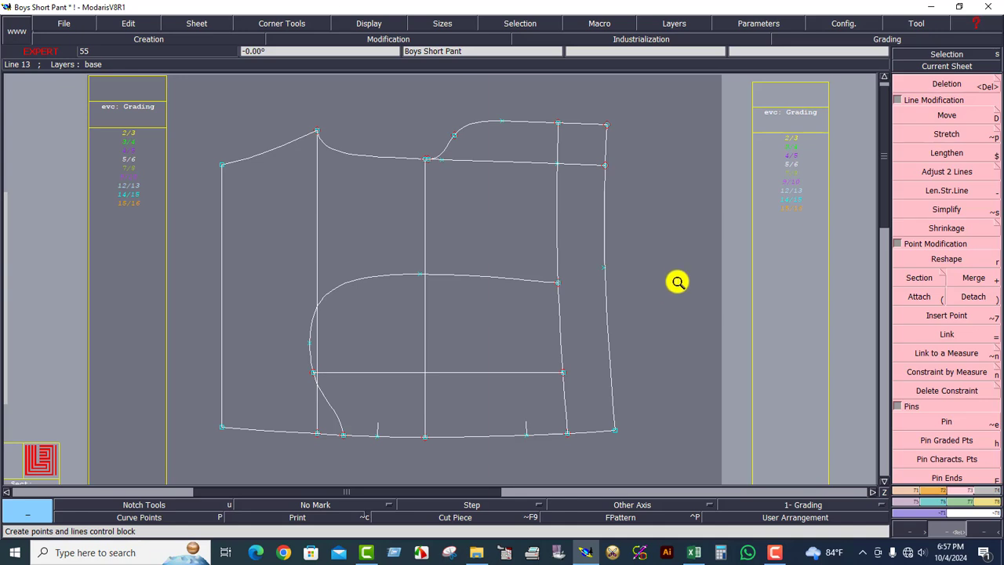
left_click(963, 88)
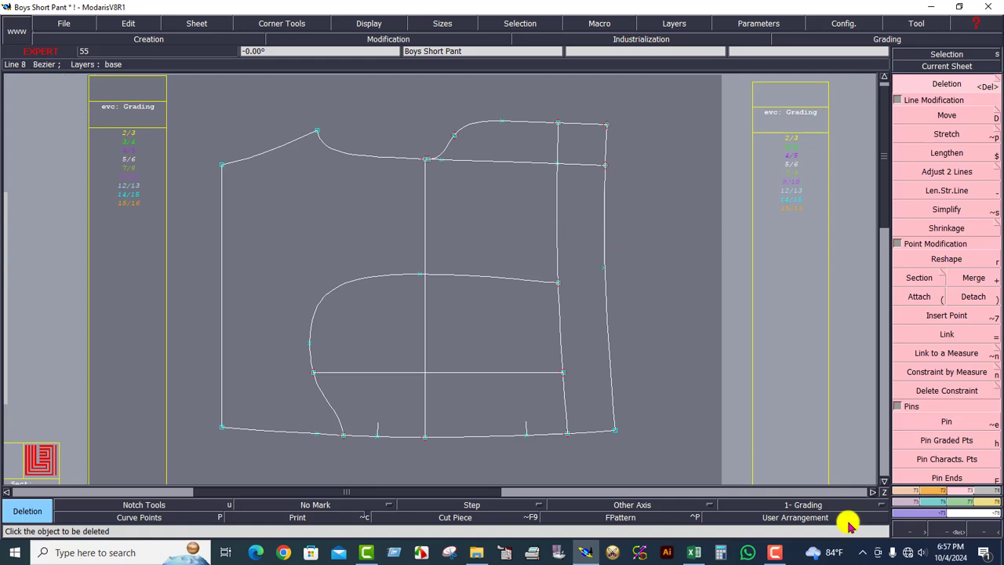
Extract the area bounded by the waistline and vertical draft line as a pant piece on Boys Sho2.
left_click(995, 499)
left_click(922, 374)
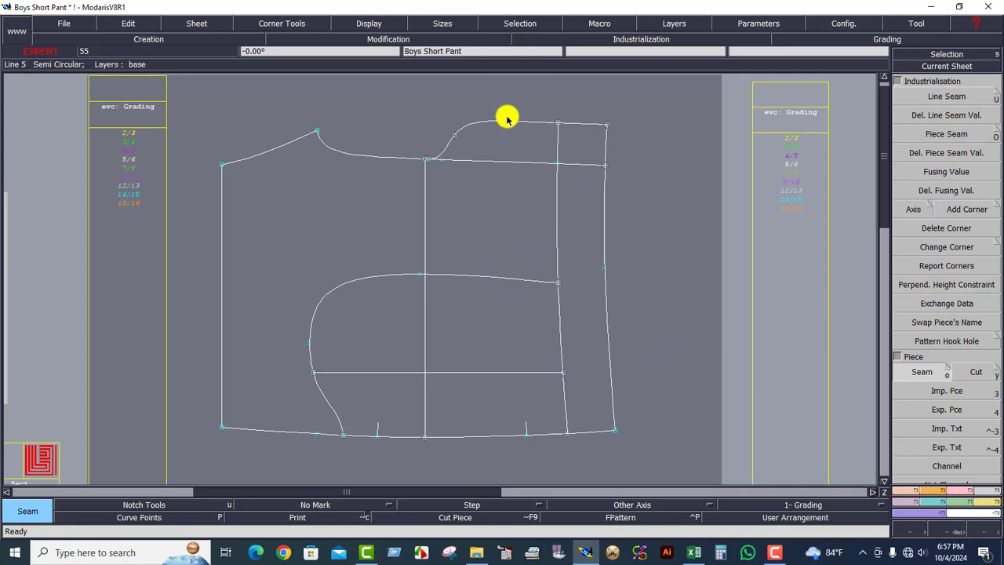
left_click(511, 163)
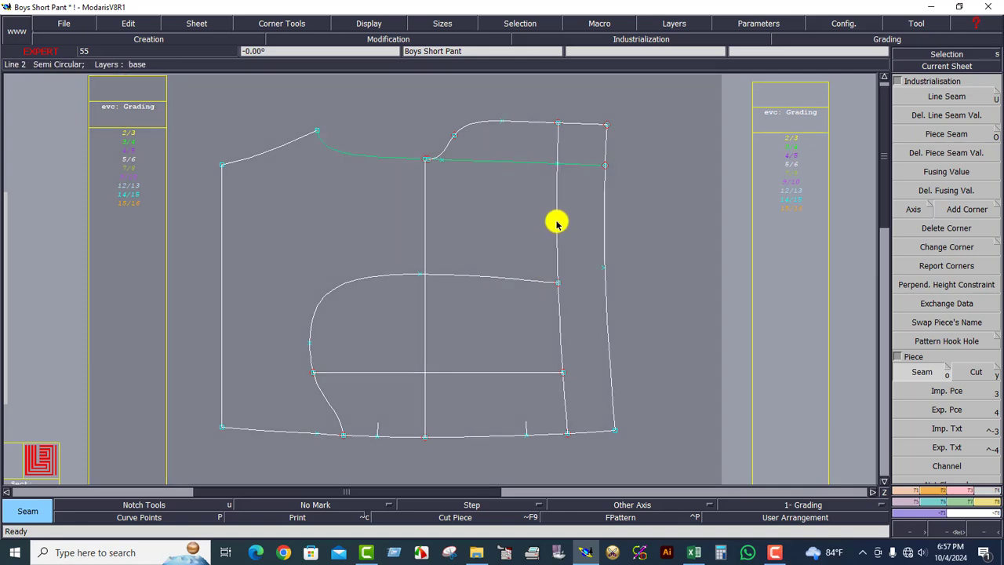
left_click(567, 248)
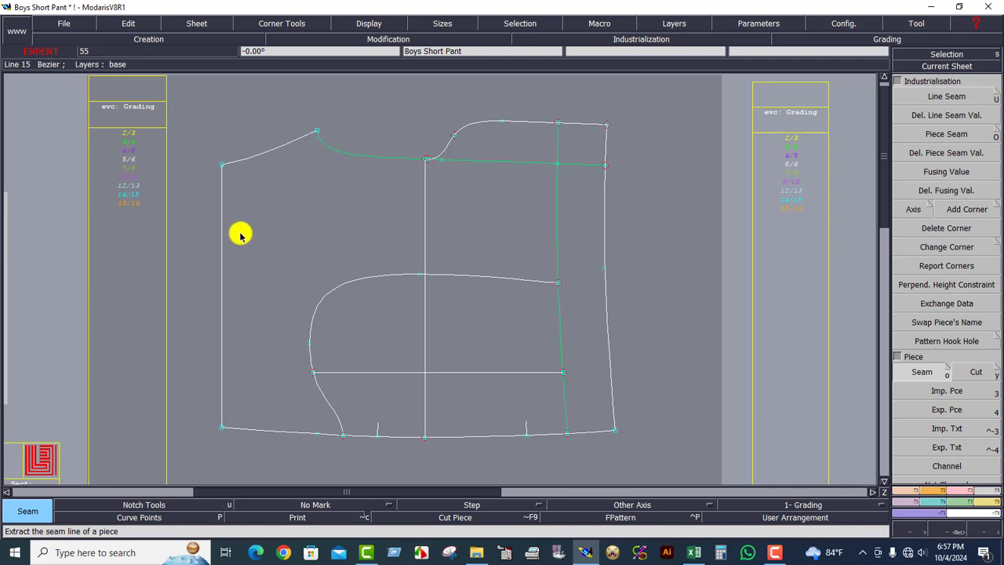
mouse_move(261, 232)
left_mouse_down()
mouse_move(486, 179)
mouse_move(554, 183)
mouse_move(569, 314)
mouse_move(395, 390)
mouse_move(372, 309)
mouse_move(372, 352)
mouse_move(414, 300)
mouse_move(321, 325)
mouse_move(443, 310)
left_mouse_up()
Arrange all sheets on the desk and recentre on the third sheet's piece.
key("j")
left_click(548, 181)
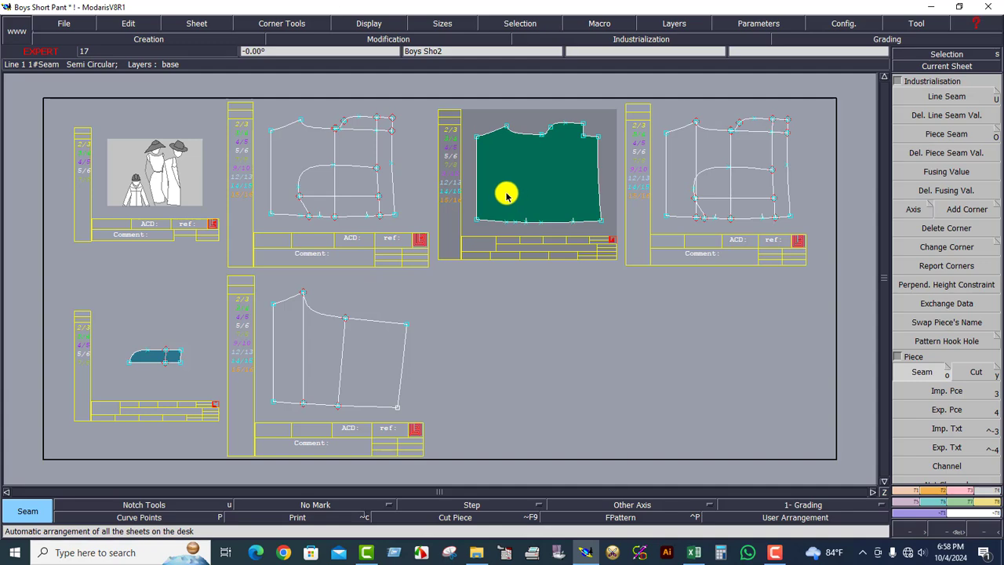
left_click(328, 190)
left_click(939, 66)
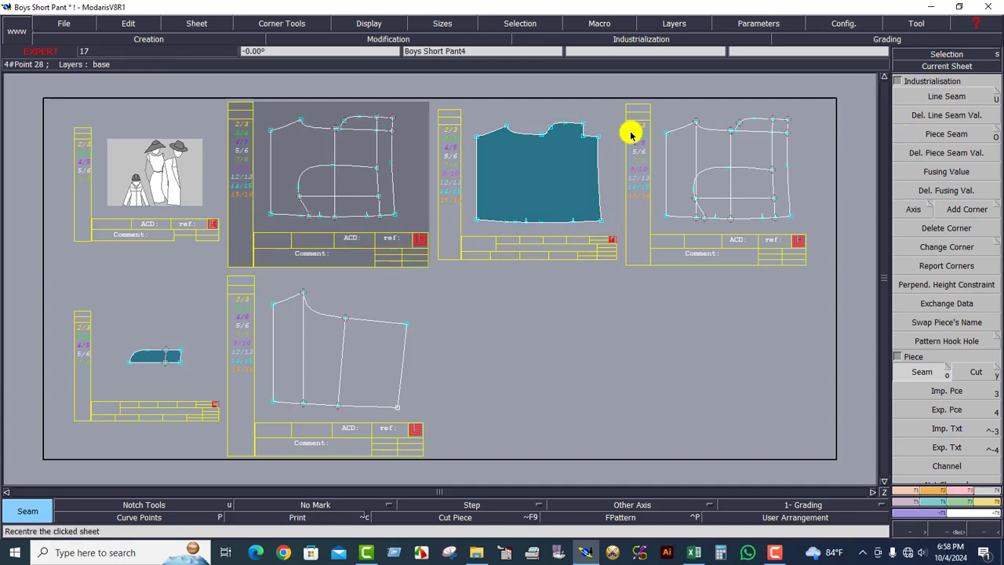
left_click(564, 161)
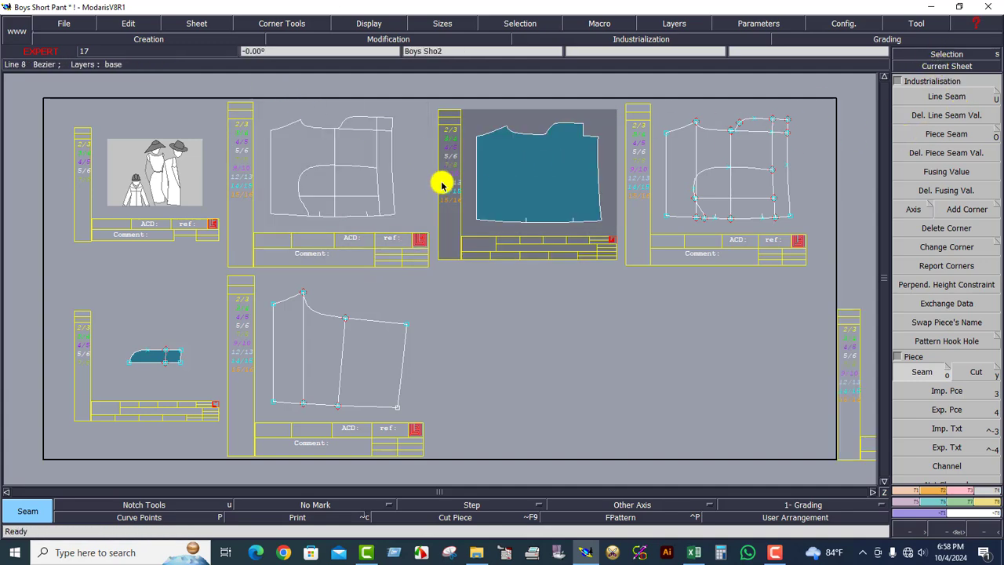
Delete both teal pant piece sheets and recentre on the Boys Short Pant draft.
key("j")
left_click(191, 24)
left_click(188, 64)
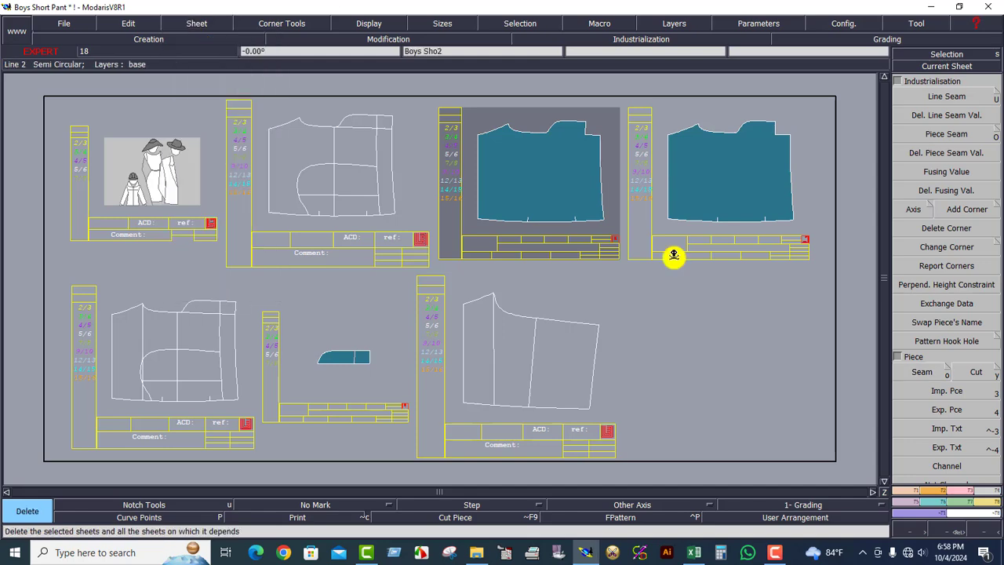
left_click(608, 196)
left_click(754, 194)
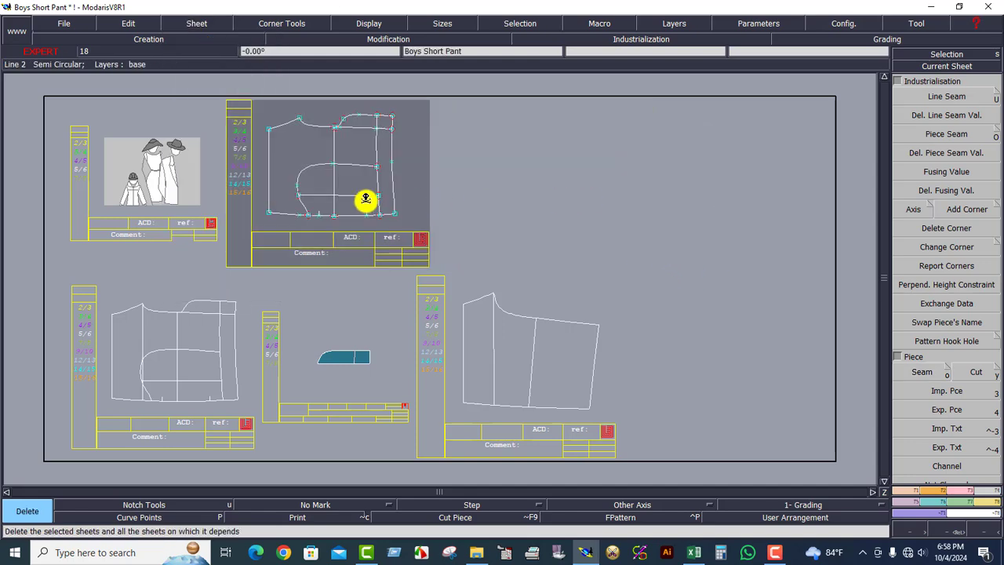
key("Home")
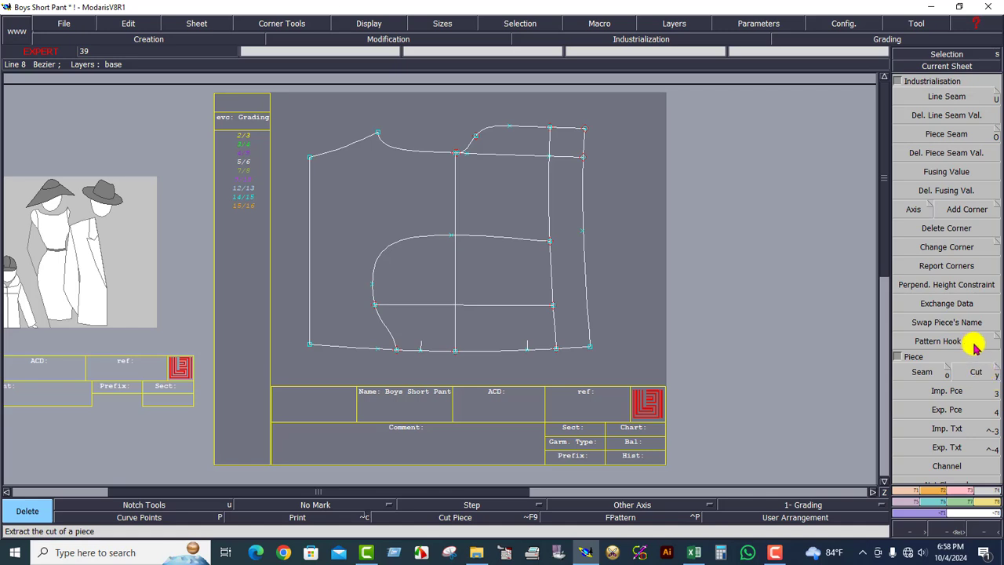
Extract a new piece bounded by the vertical line and the lower-left draft area.
left_click(924, 370)
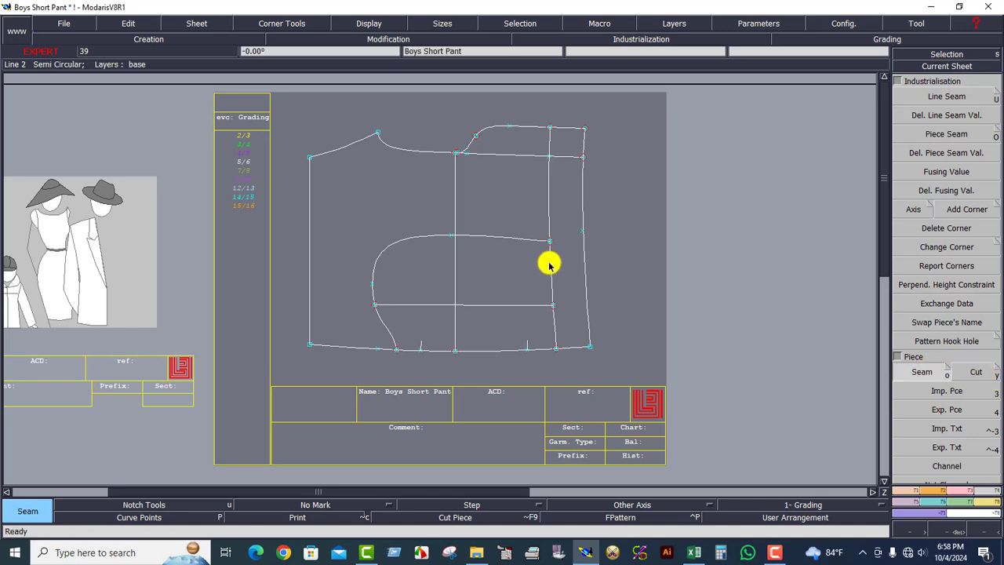
left_click(550, 265)
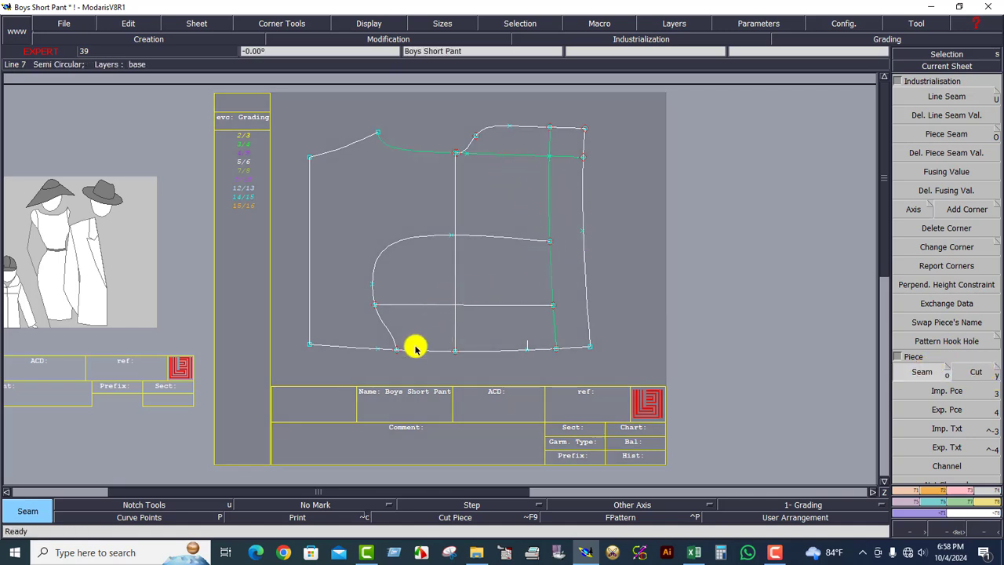
left_click(374, 330)
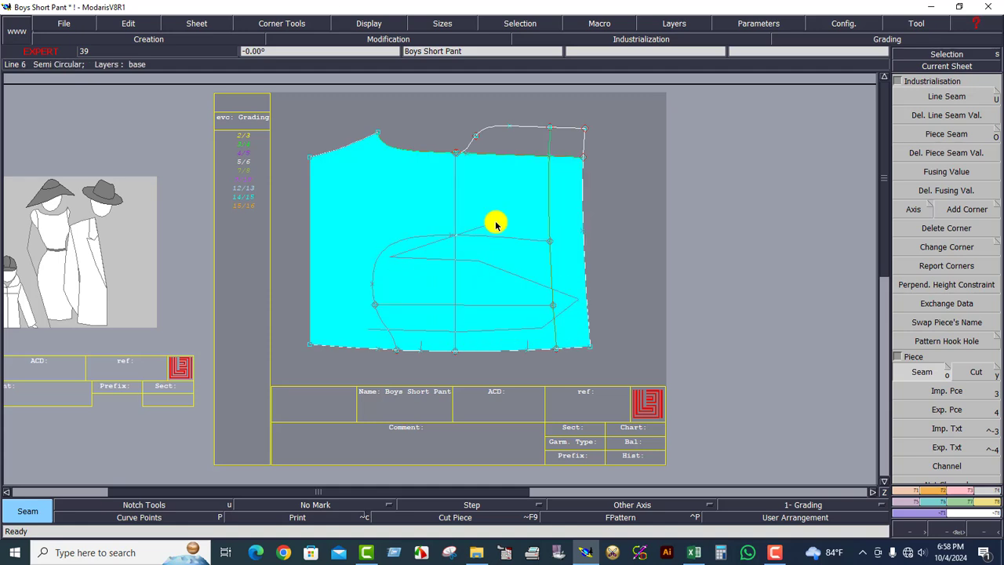
left_click(478, 227)
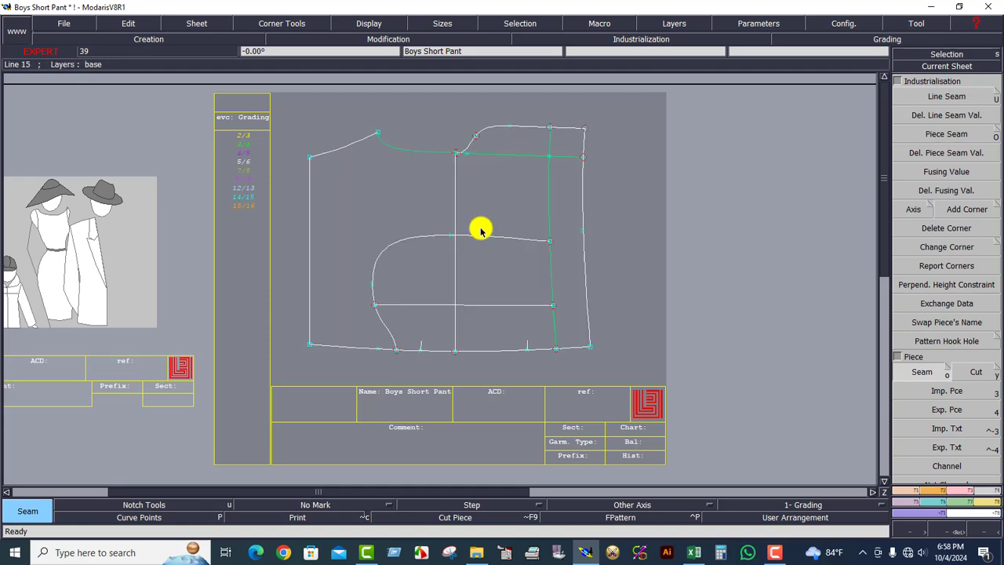
Recentre on the second sheet and try filling the lower regions, cancelling each fill.
left_click(568, 157)
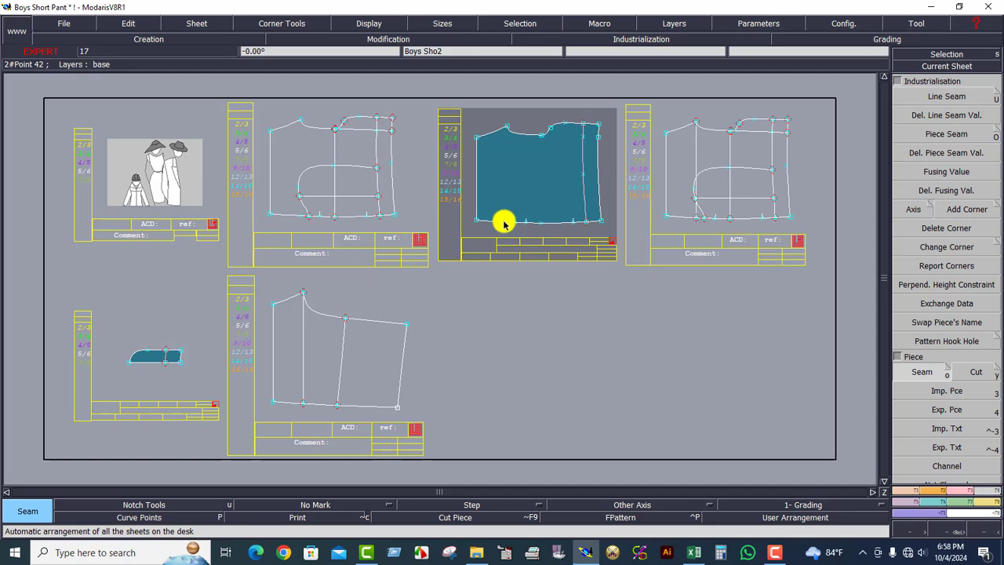
left_click(337, 184)
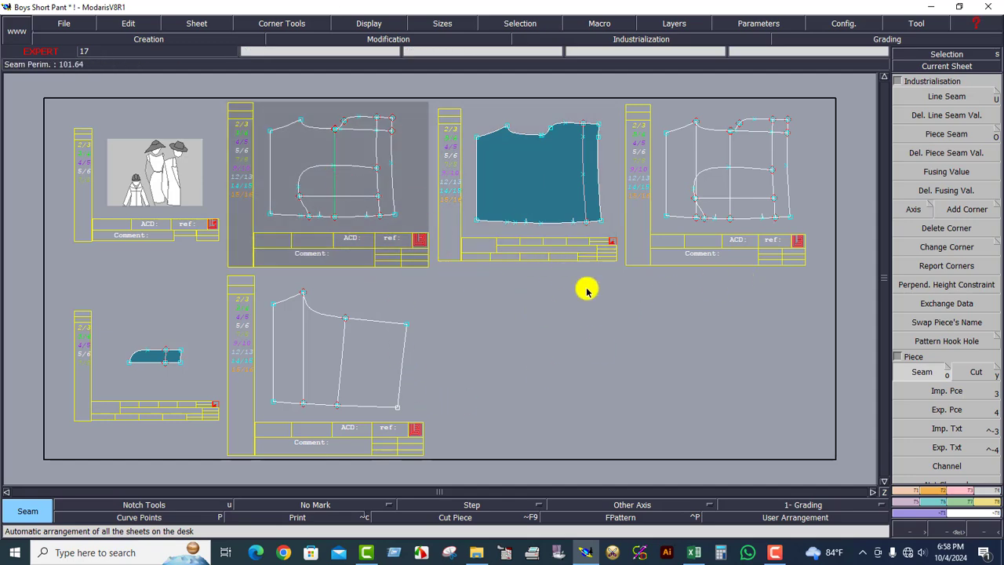
key("Home")
left_click(444, 317)
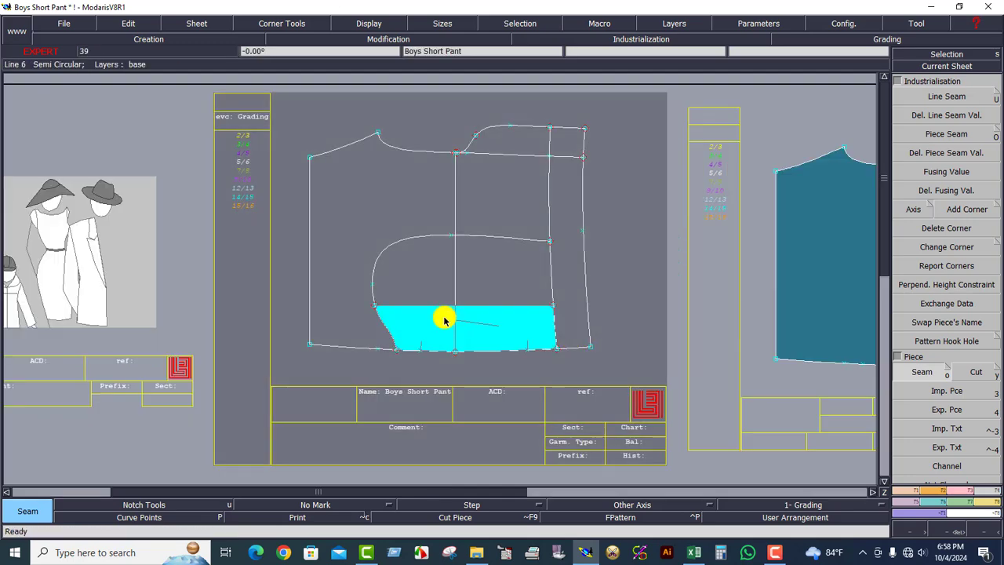
right_click(499, 274)
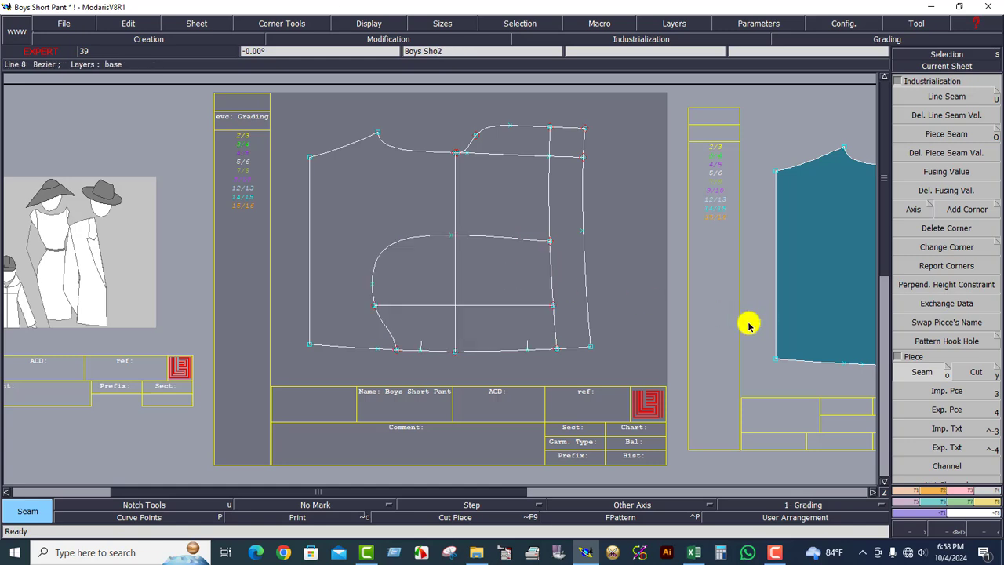
left_click(428, 329)
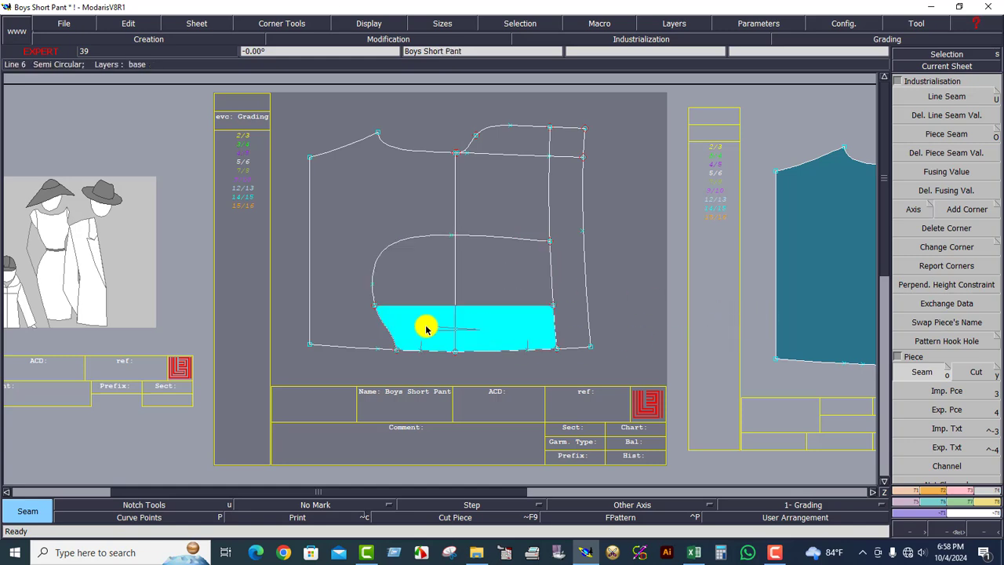
right_click(464, 328)
Extract a new piece from the bottom-right outlined pattern sheet.
key("j")
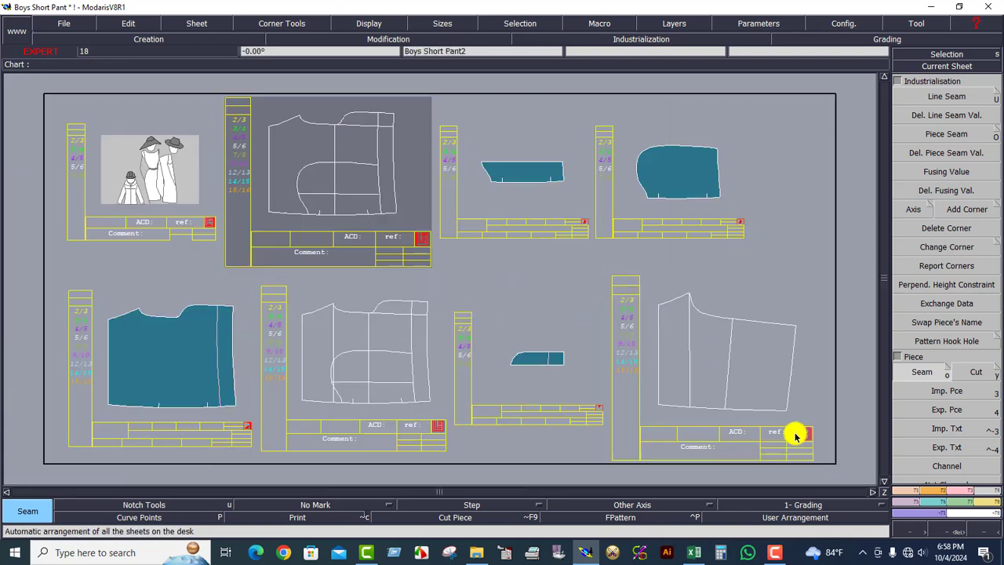
left_click(746, 376)
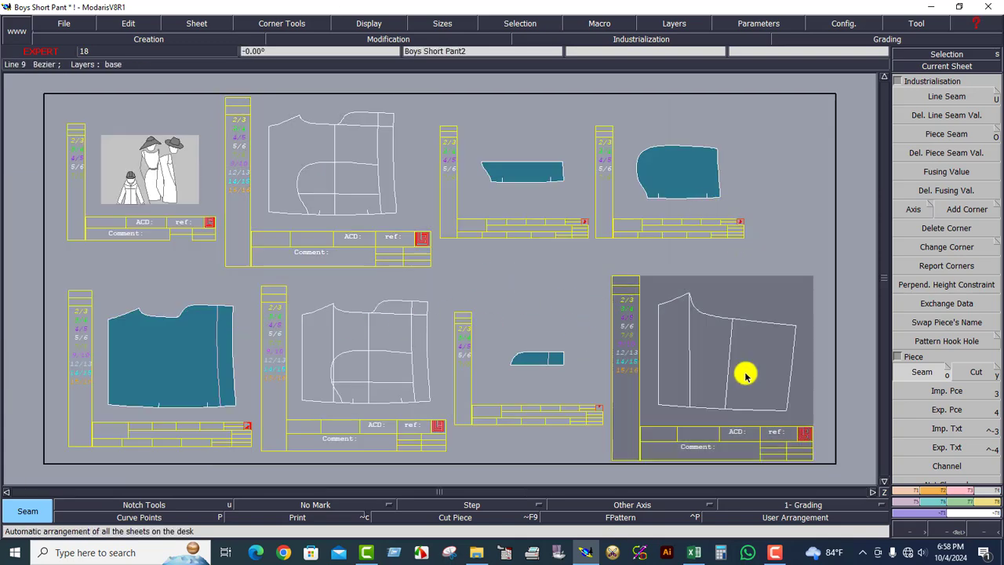
key("Home")
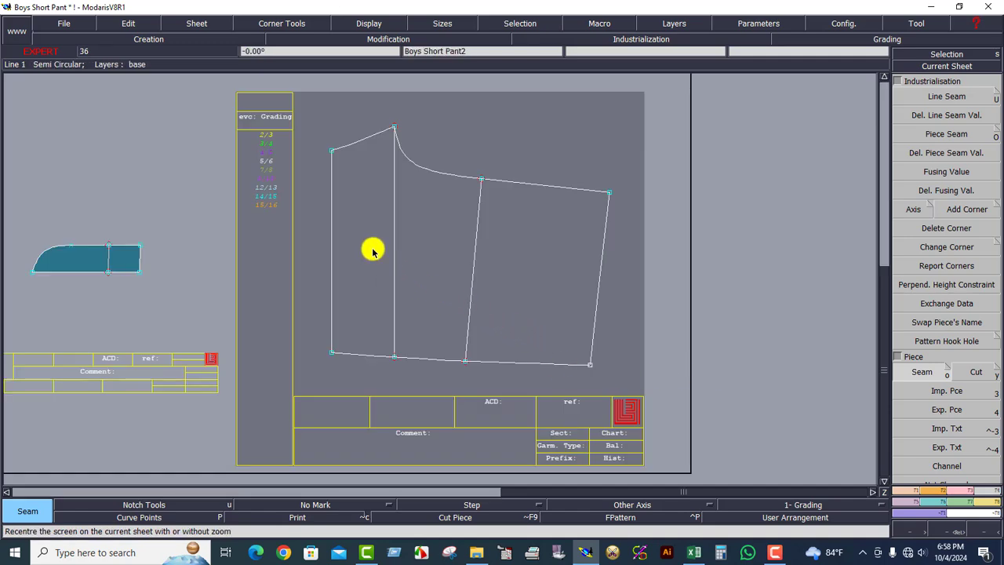
mouse_move(373, 250)
left_mouse_down()
mouse_move(322, 295)
mouse_move(511, 287)
mouse_move(402, 251)
left_mouse_up()
right_click(428, 254)
Delete the extra bottom-right sheet and auto-arrange all sheets on the desk.
key("8")
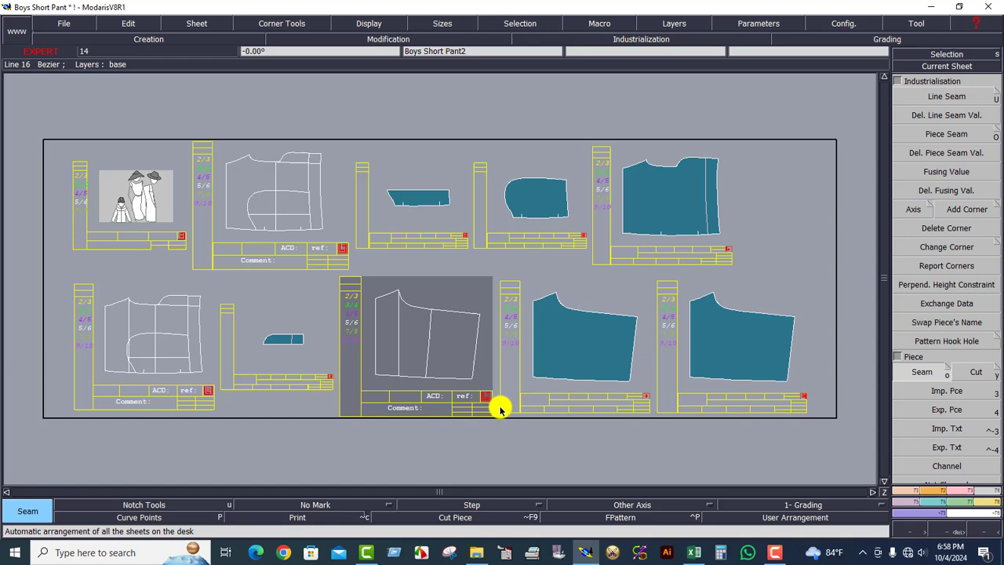
left_click(745, 336)
key("Delete")
left_click(718, 336)
key("s")
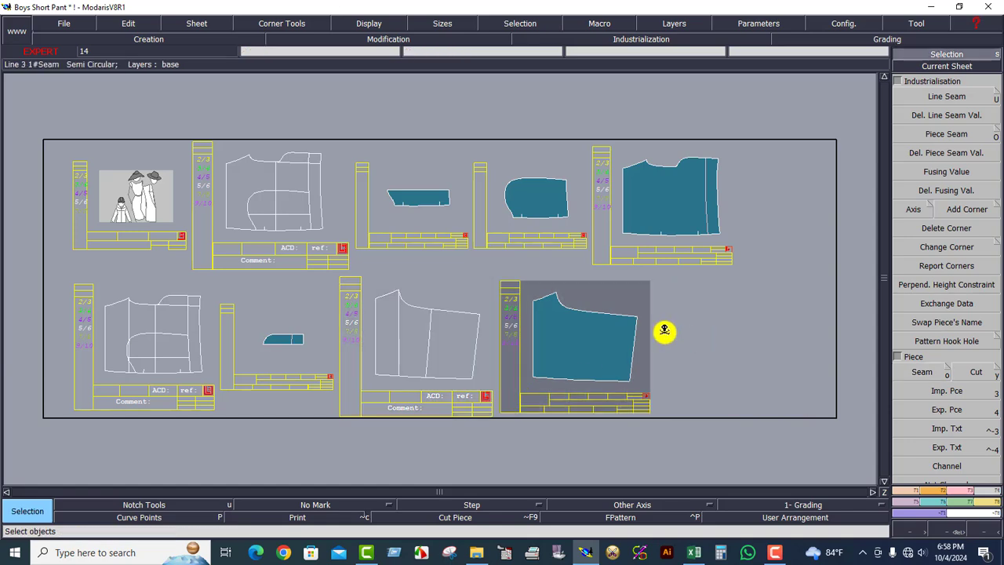
key("8")
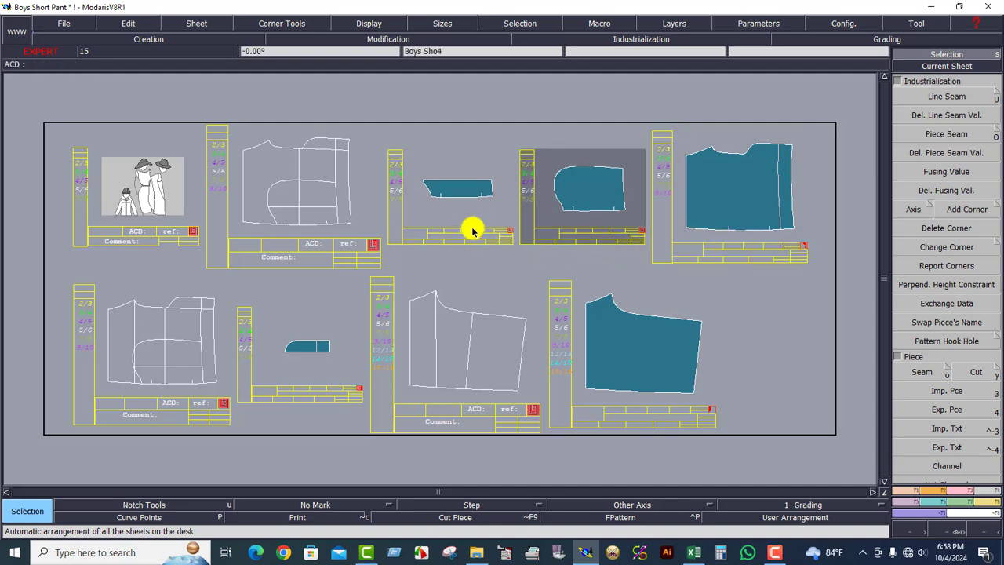
left_click(939, 65)
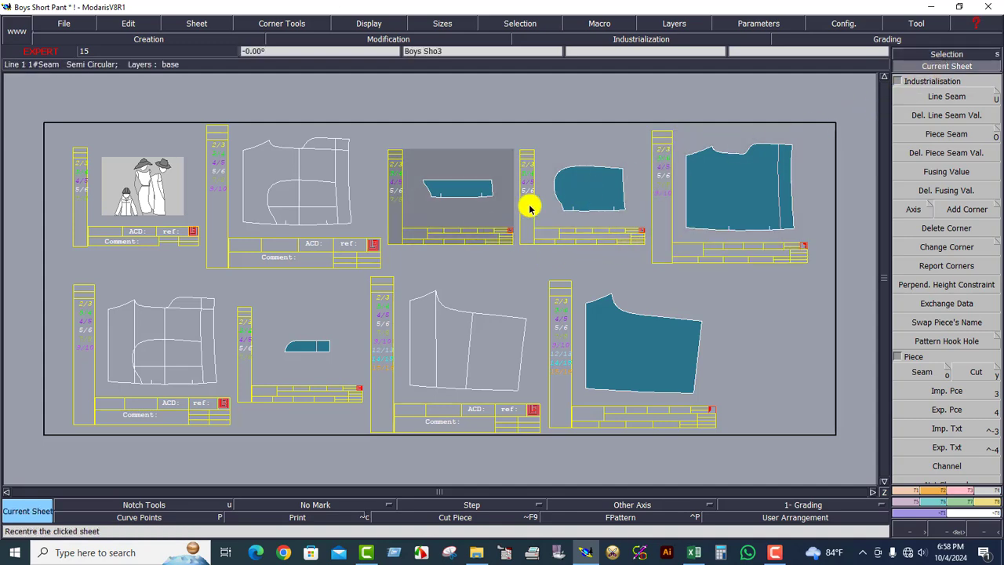
Add a 1 cm Line Seam allowance around all edges of the small strip piece.
left_click(479, 218)
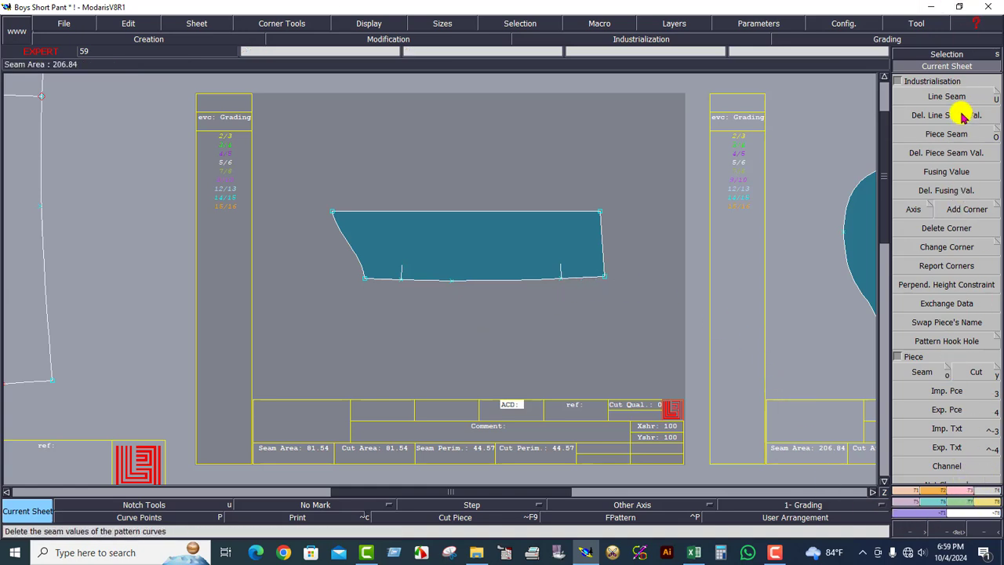
left_click(943, 98)
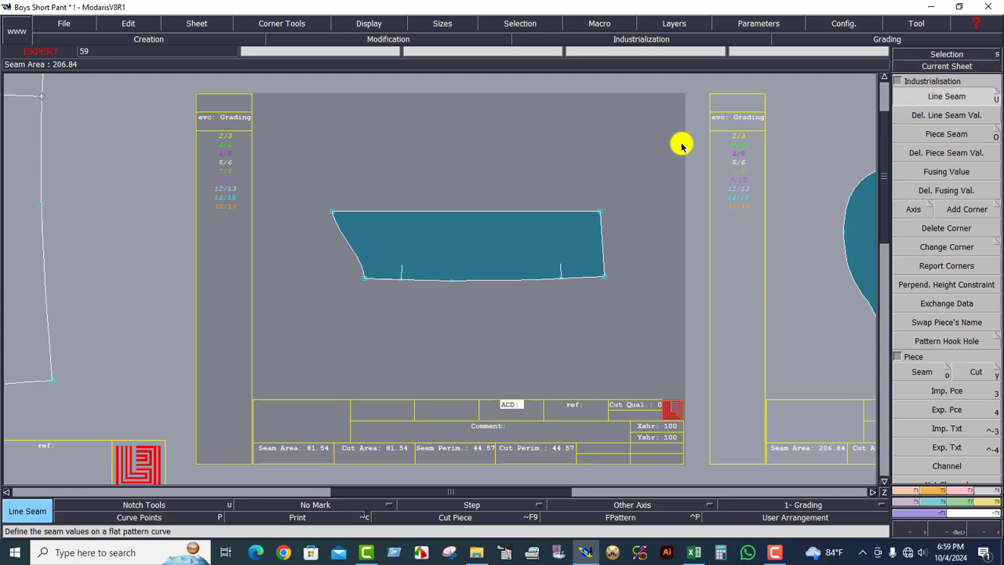
left_click(565, 281)
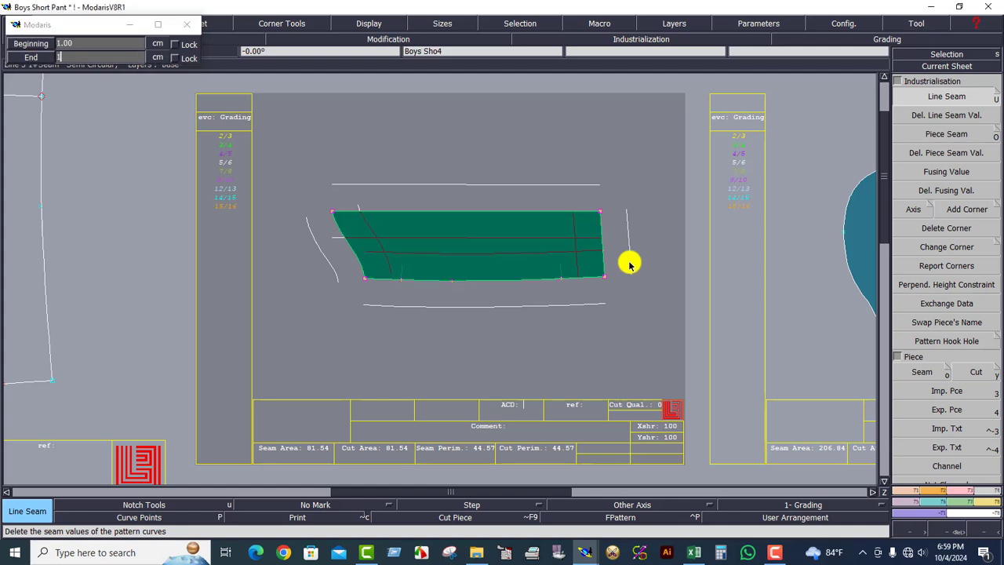
key("Return")
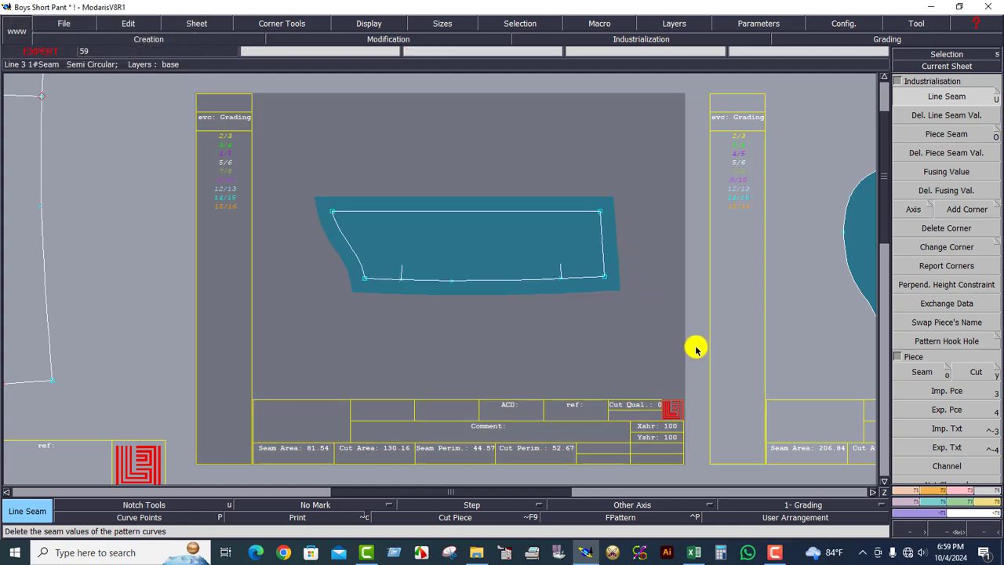
key("Page_Up")
key("Page_Up")
key("Page_Up")
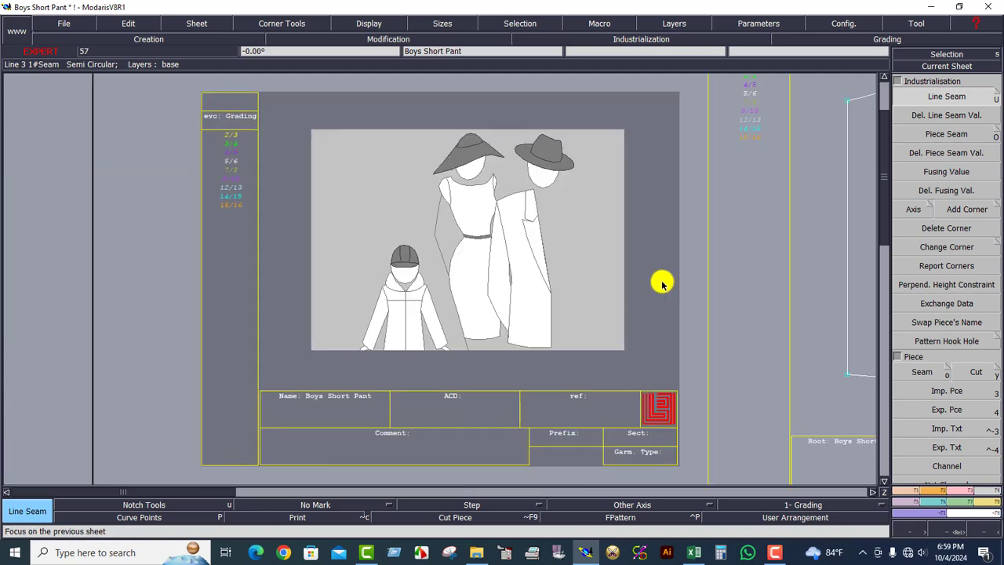
Give every edge of Boys Sho6's curved-top piece a 1.00 cm seam allowance.
left_click_drag(316, 131, 642, 405)
left_click(603, 333)
key("Down")
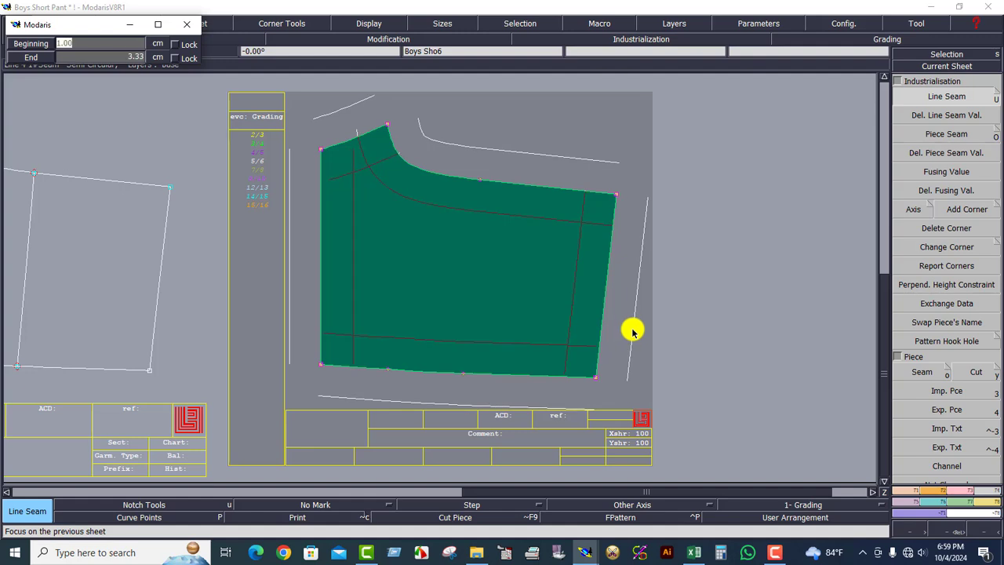
key("Down")
key("Return")
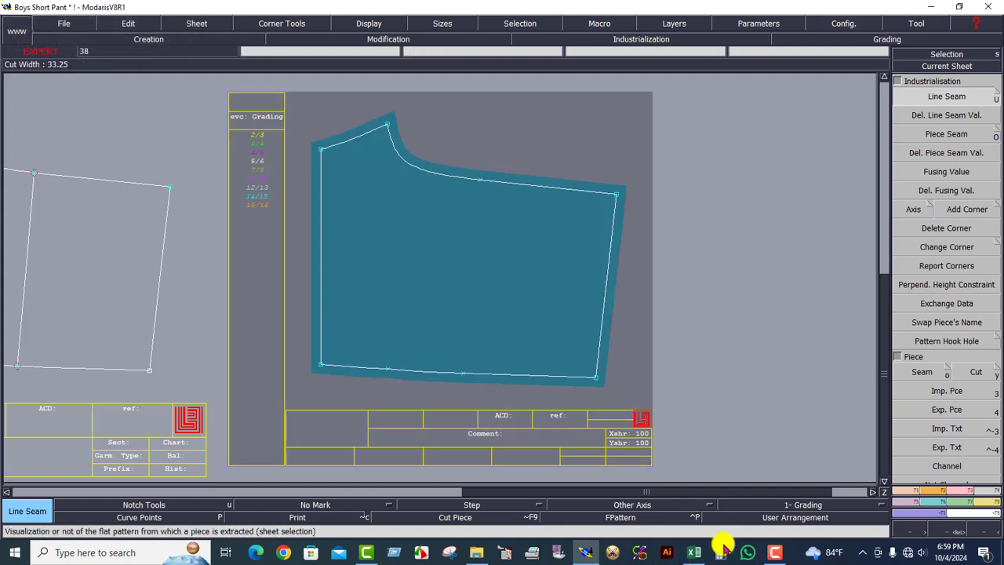
left_click(695, 553)
Scroll through the boys short pant measurement chart, then go back to Modaris.
scroll(715, 404, "down", 2)
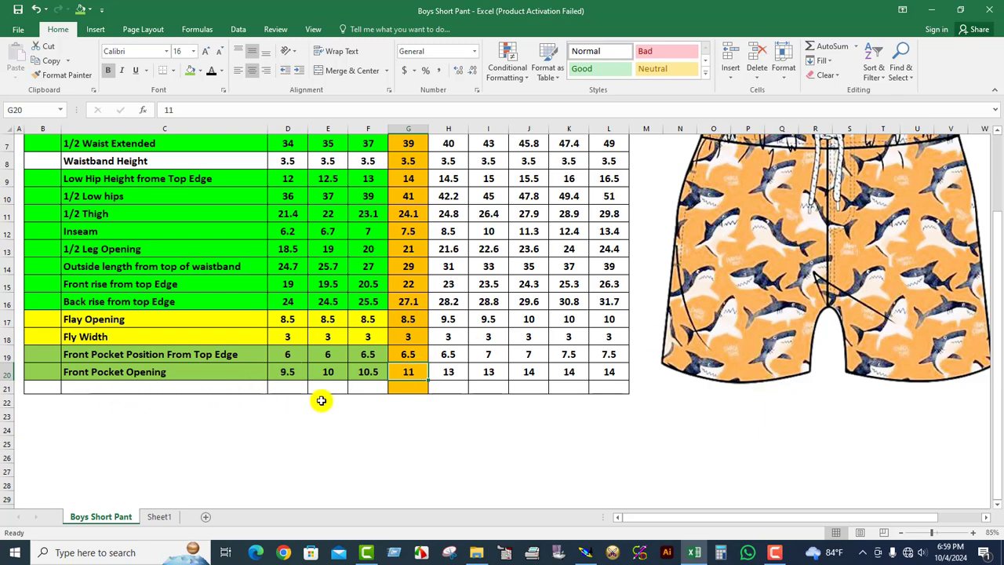
scroll(424, 377, "up", 2)
scroll(710, 388, "down", 1)
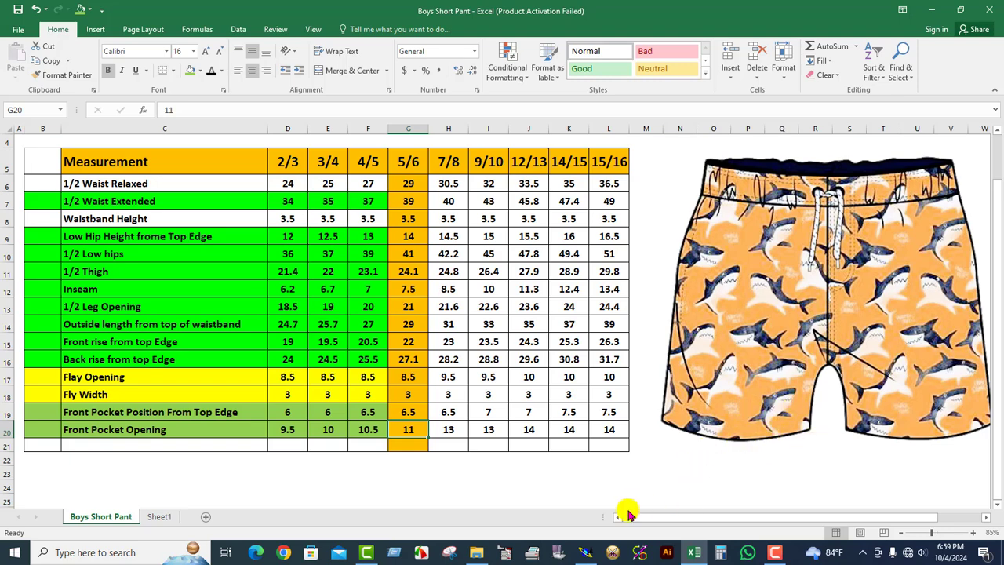
left_click(590, 552)
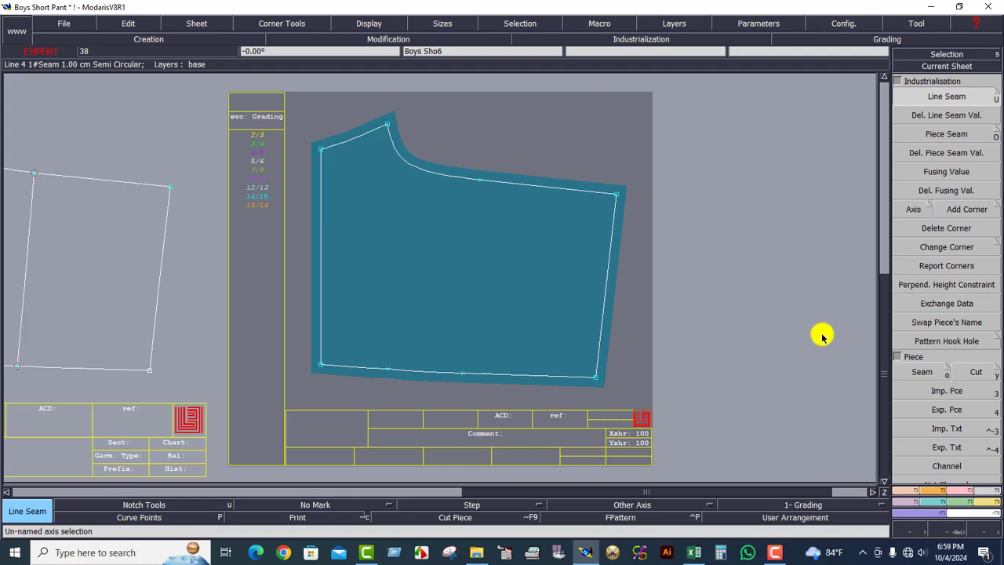
Set the seam allowance on Boys Sho6's left side edge to 2.5 cm.
left_click(321, 229)
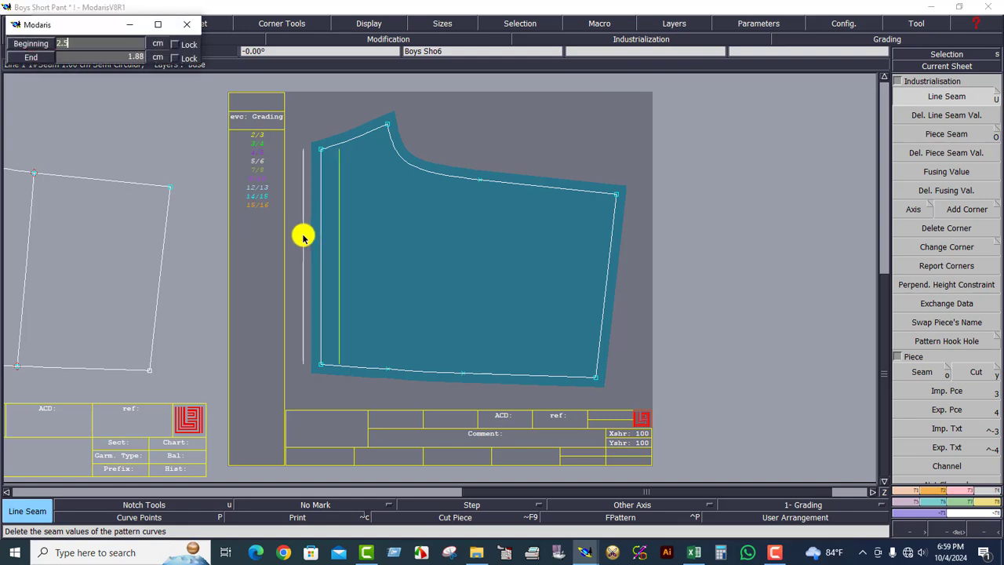
type("2.5")
key("Return")
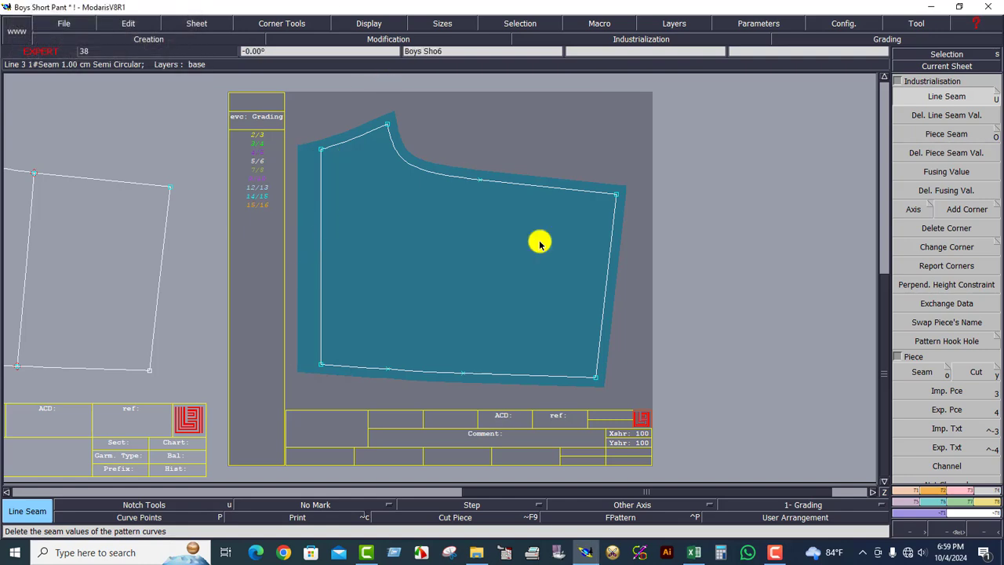
left_click(954, 210)
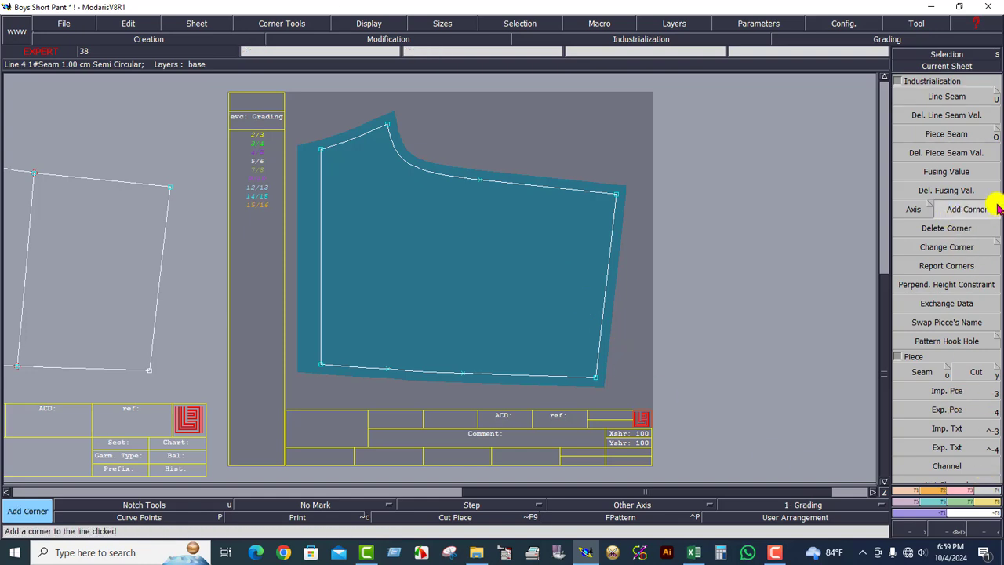
Make the wide seam's top-left corner Previous Symmetry, check it zoomed, then view all sheets.
left_click(947, 246)
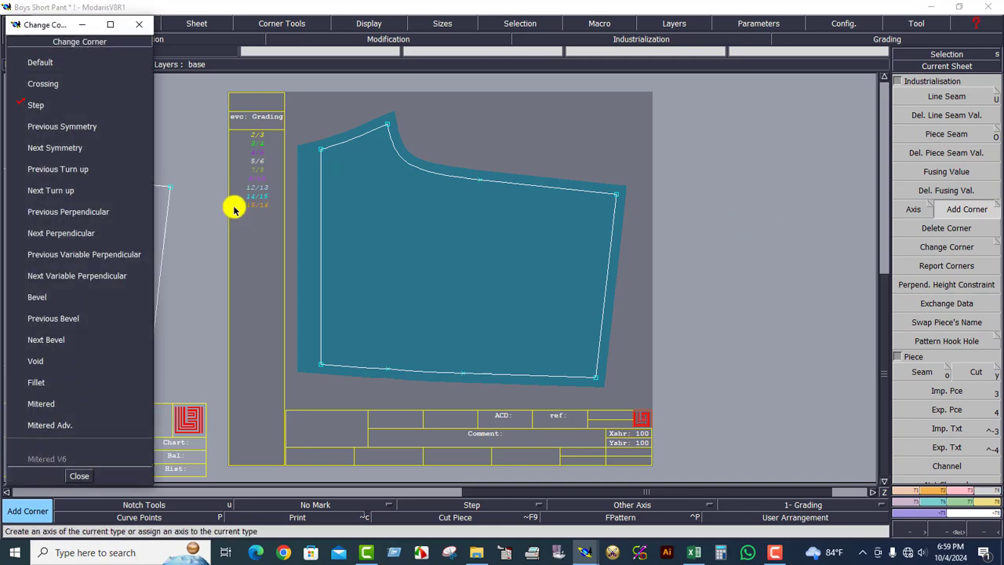
left_click(63, 126)
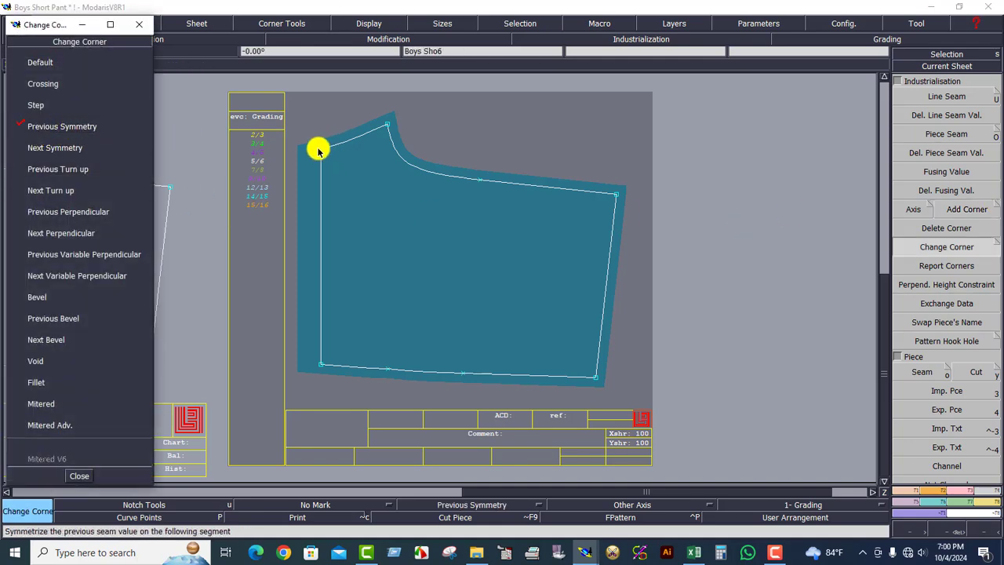
left_click(320, 149)
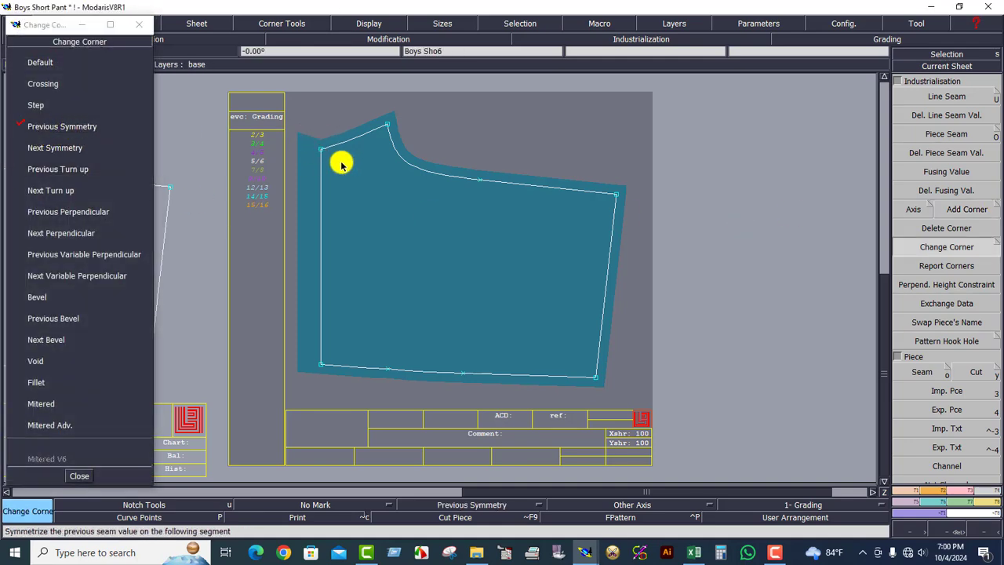
left_click(945, 530)
left_click_drag(247, 108, 429, 209)
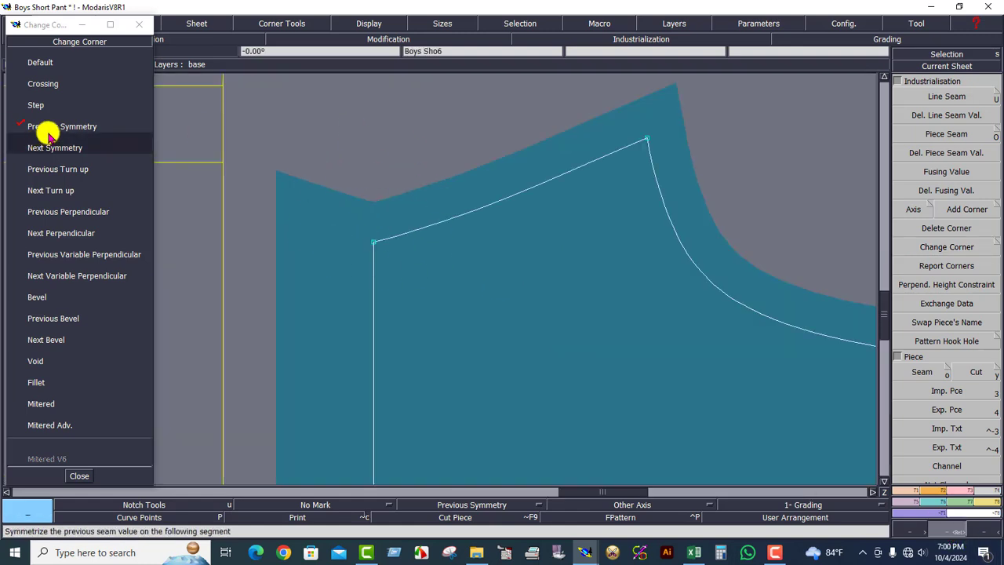
left_click(77, 478)
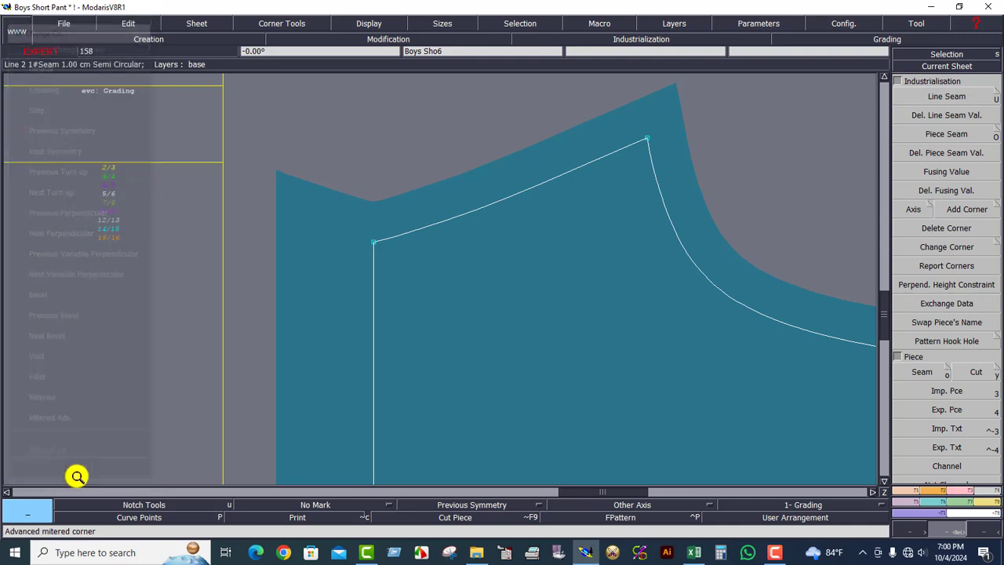
left_click(634, 295)
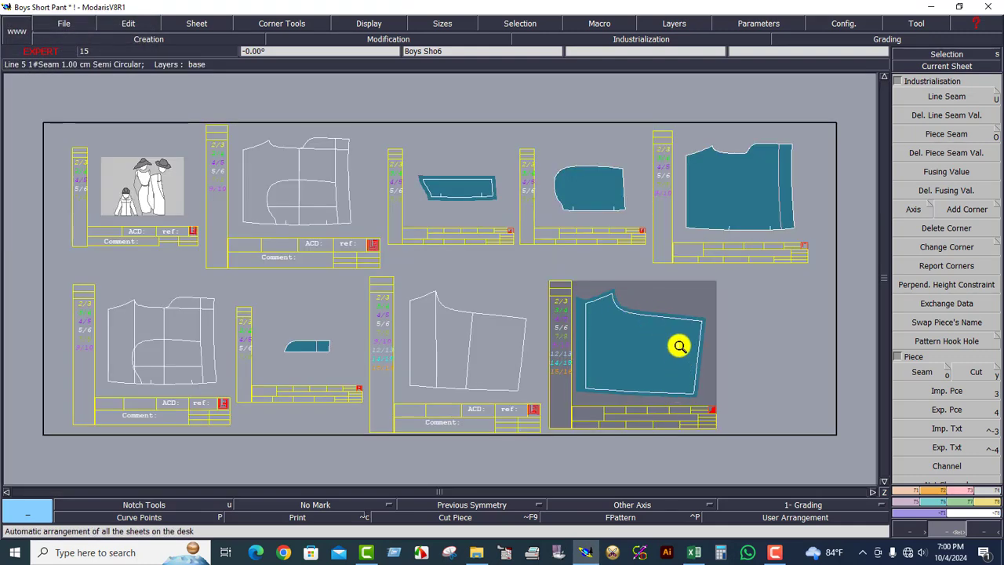
Zoom onto the rounded piece's sheet and apply a 2.50 cm seam allowance around it.
left_click(620, 187)
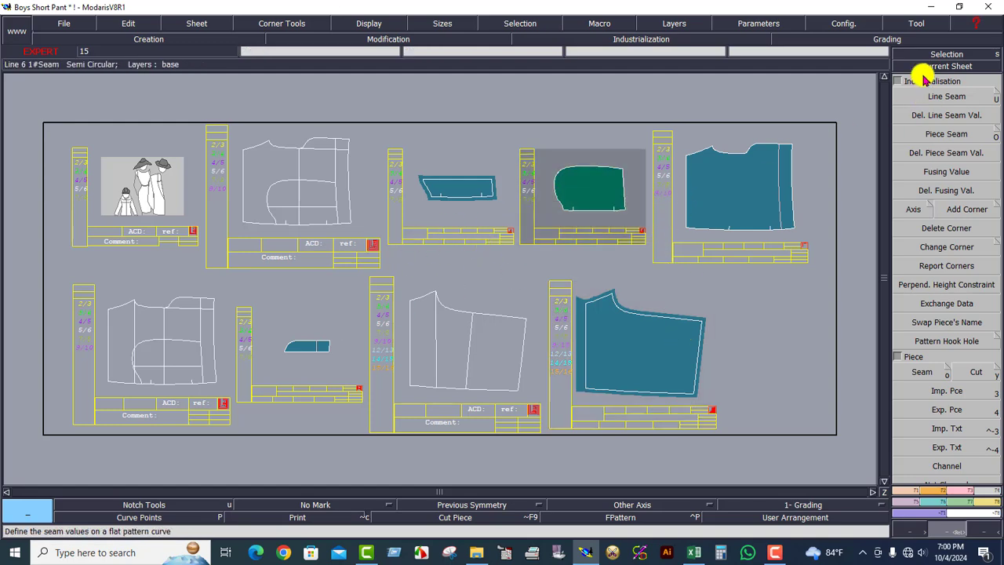
left_click(932, 68)
left_click(587, 207)
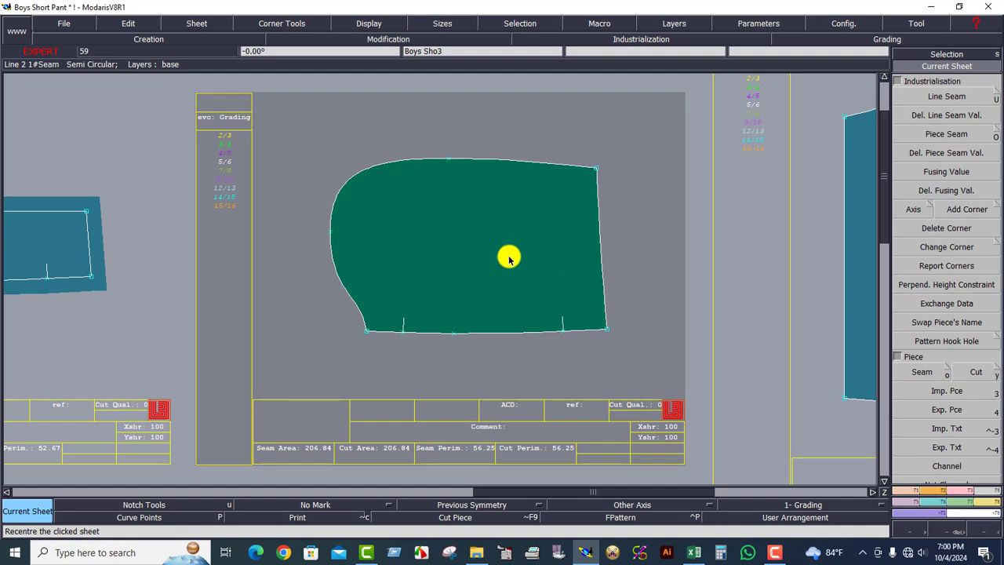
left_click(947, 96)
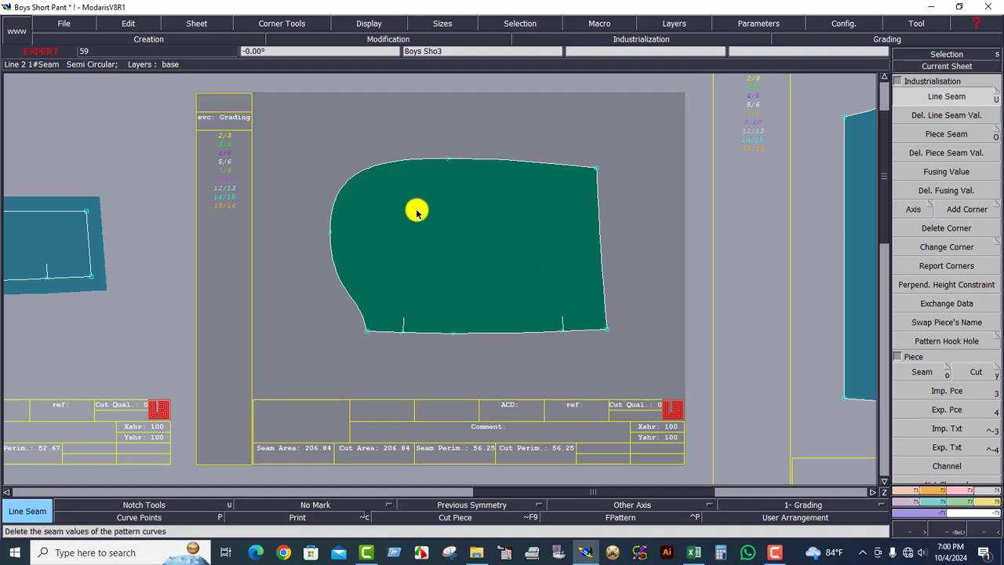
left_click_drag(303, 127, 673, 367)
left_click(604, 301)
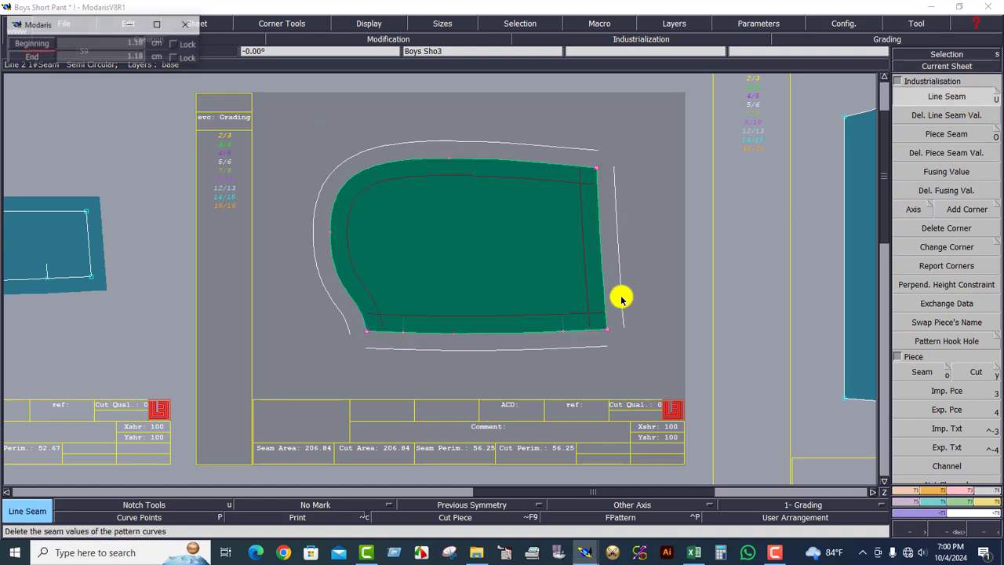
key("Return")
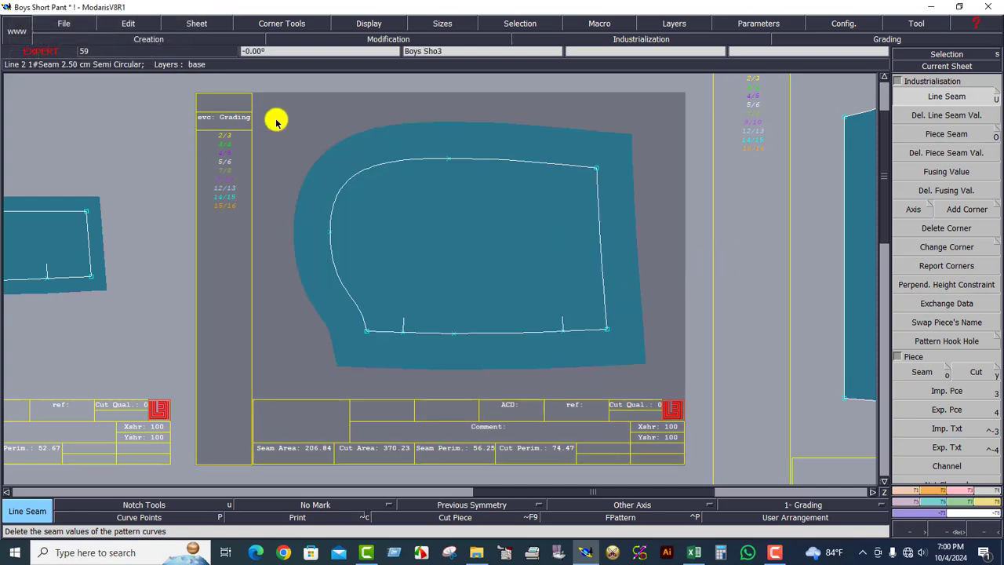
Change the rounded piece's seam allowance to 1.00 cm, recentre, and open Calculator.
left_click_drag(280, 121, 667, 370)
left_click(644, 306)
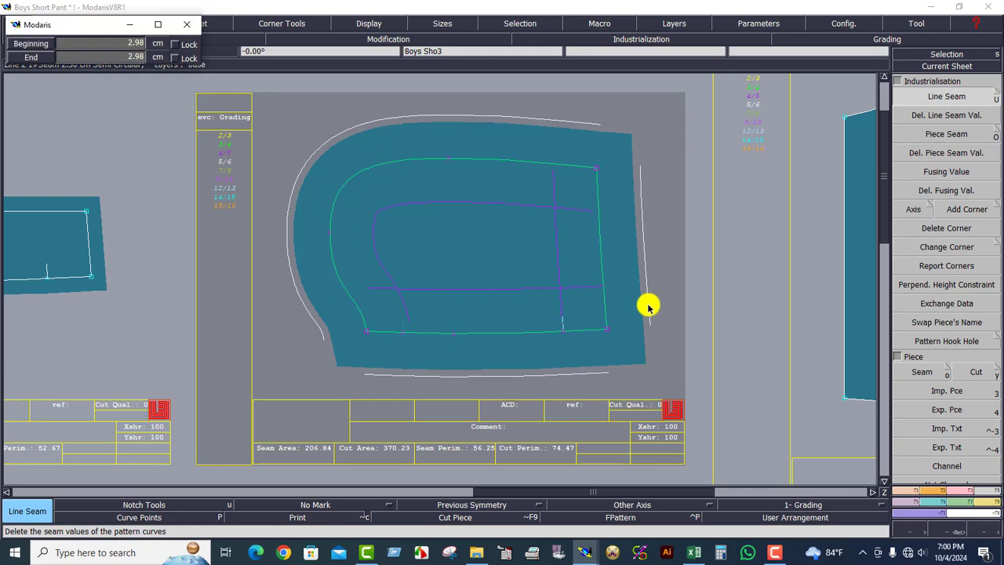
key("Return")
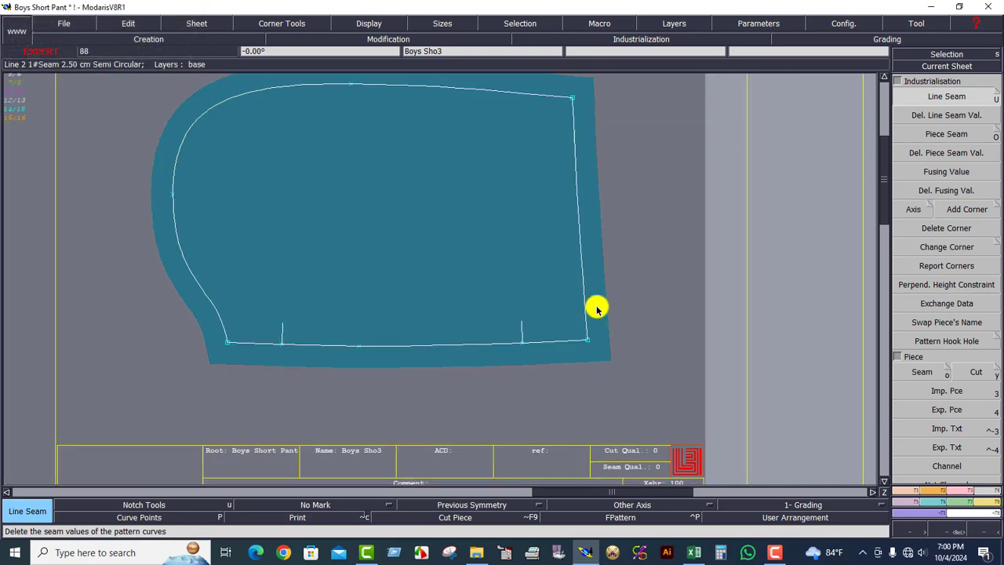
left_click(942, 67)
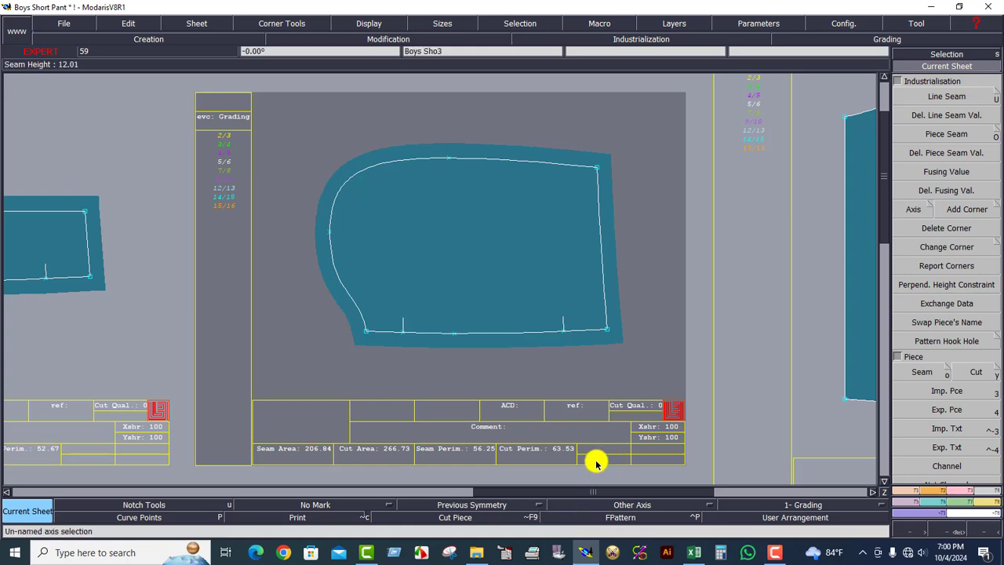
left_click(722, 554)
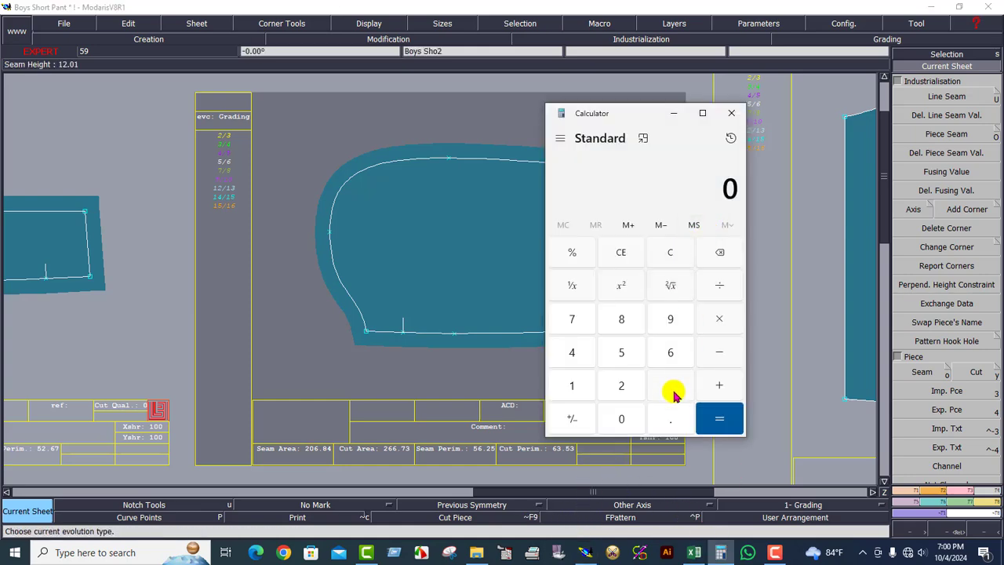
Compute 3.5 ÷ 2 = 1.75 in Calculator, then minimise it.
left_click(671, 385)
left_click(670, 418)
left_click(621, 353)
left_click(720, 385)
left_click(622, 385)
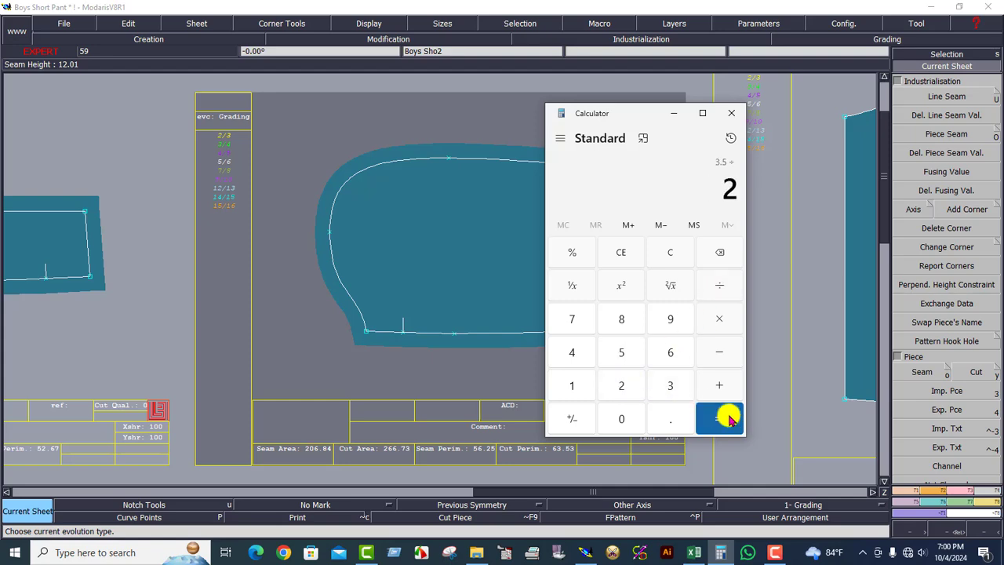
left_click(729, 419)
left_click(672, 113)
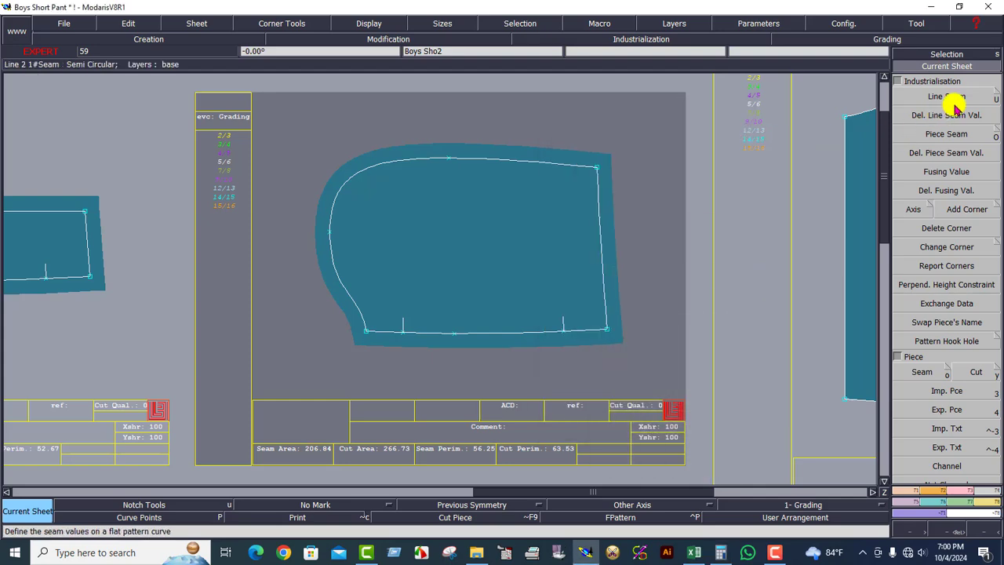
Set the rounded piece's right-edge seam allowance to 1.75 cm.
left_click(956, 105)
left_click(623, 293)
type("1.75")
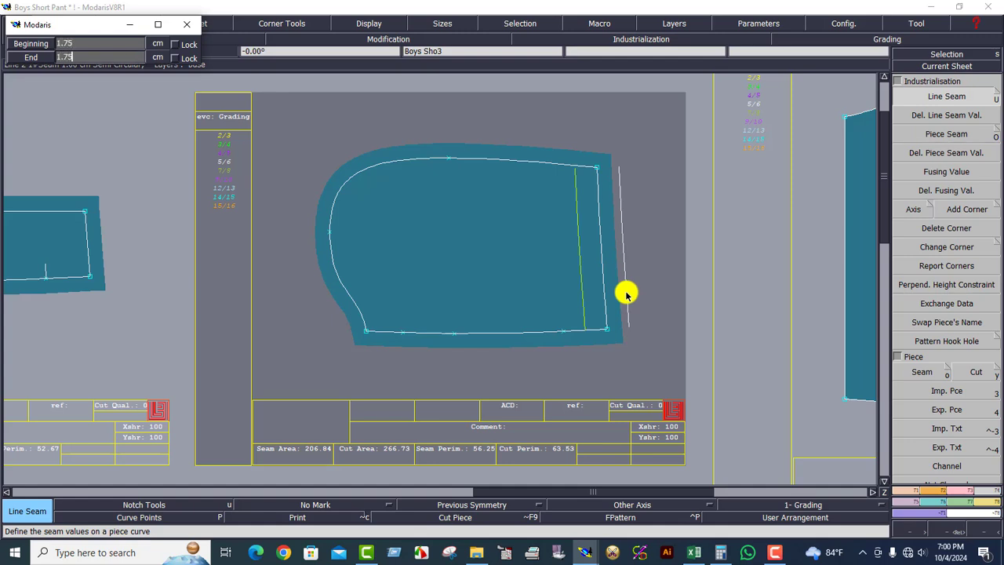
key("Return")
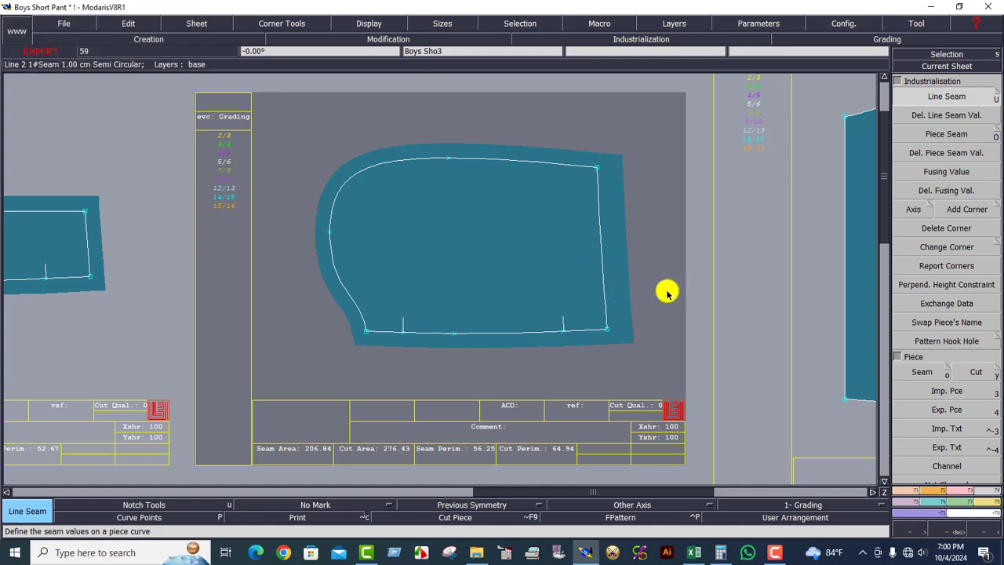
Give the small strip piece's right edge a 1.75 cm seam allowance.
key("j")
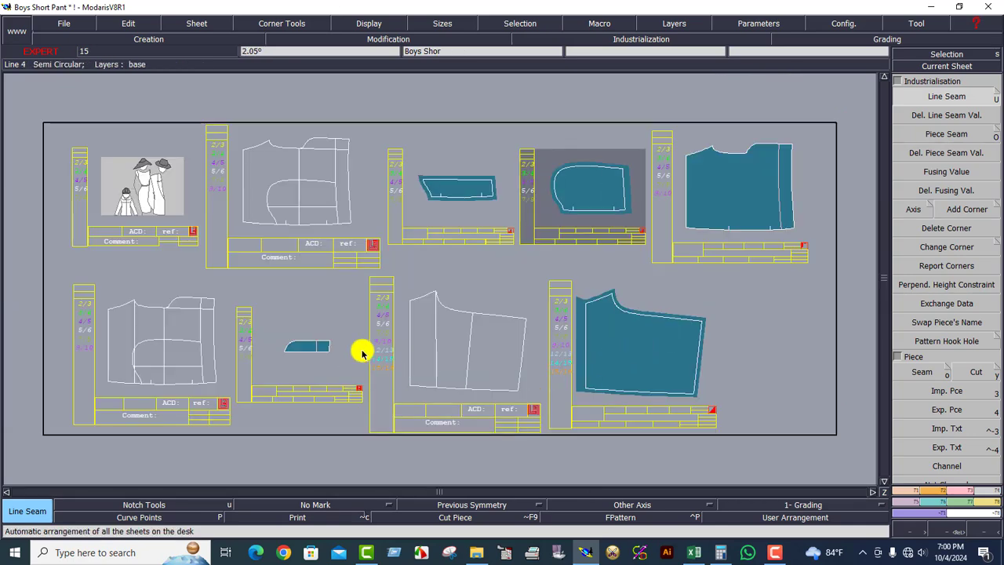
left_click(484, 223)
key("Home")
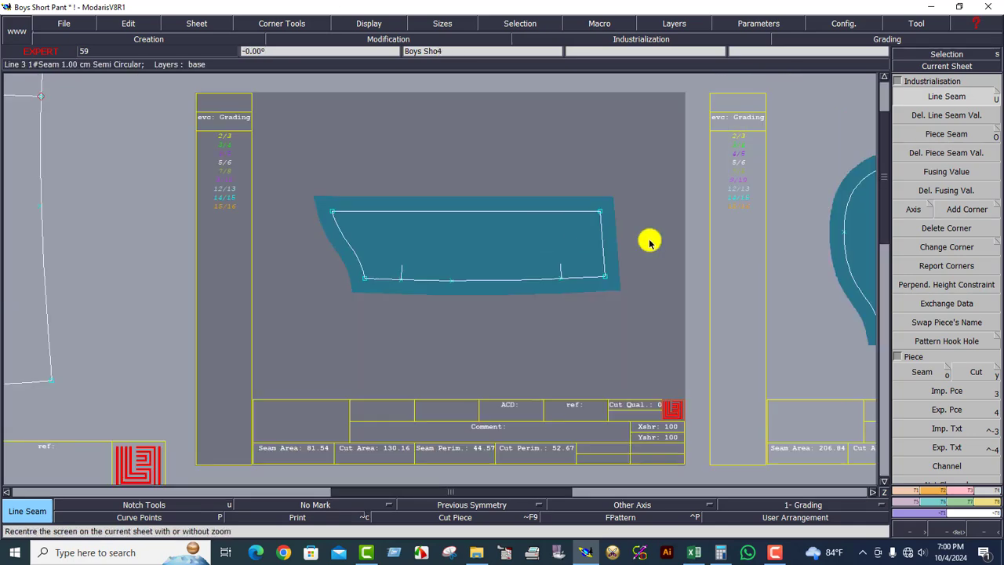
left_click(604, 251)
key("Return")
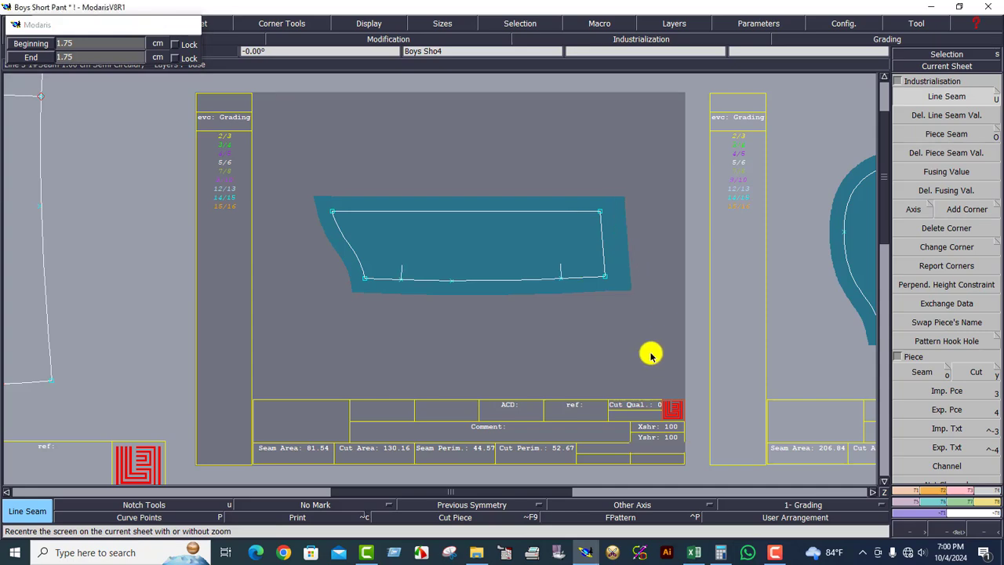
Centre the large top-right Boys Sho2 sheet and select all its piece edges.
key("j")
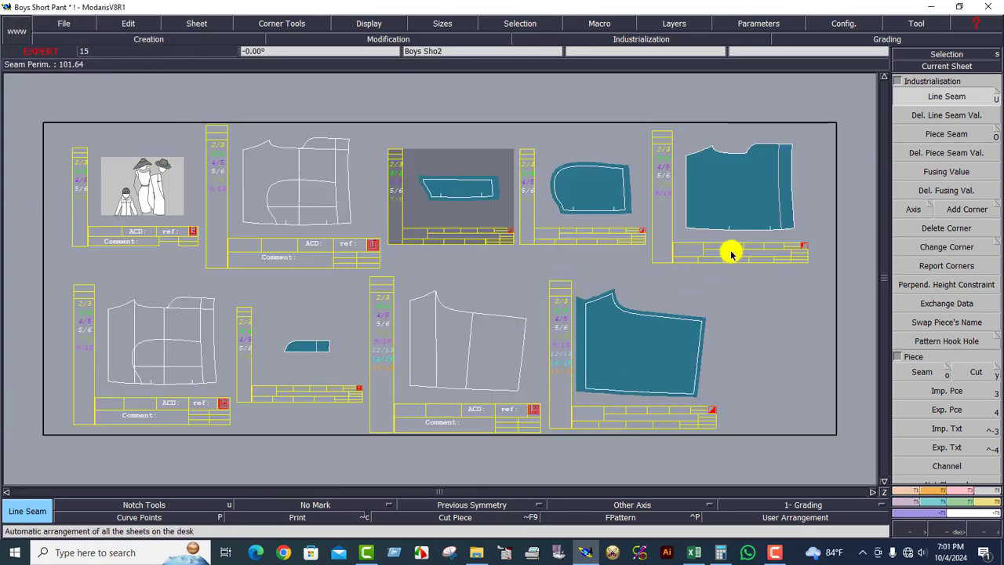
left_click(739, 210)
key("k")
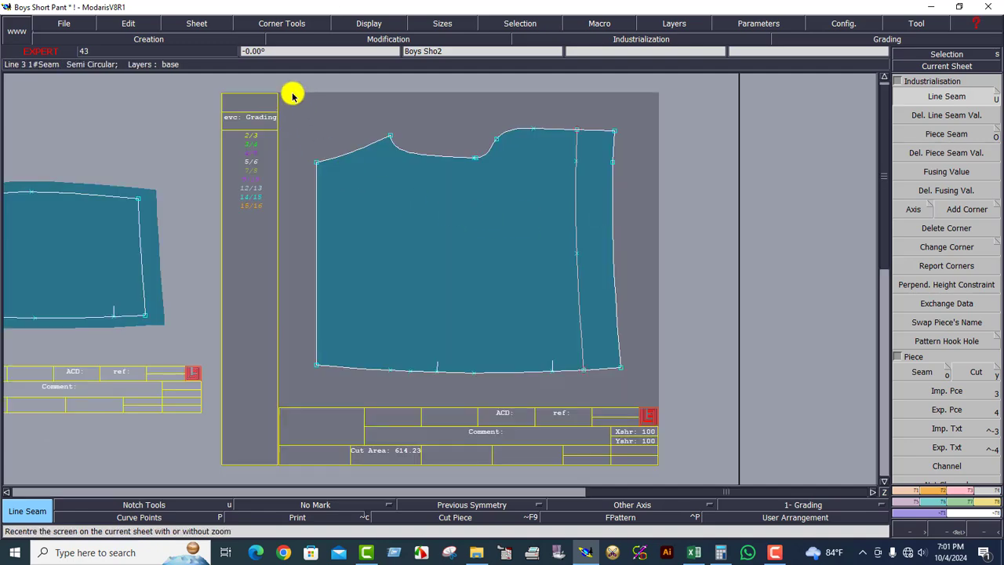
left_click(602, 310)
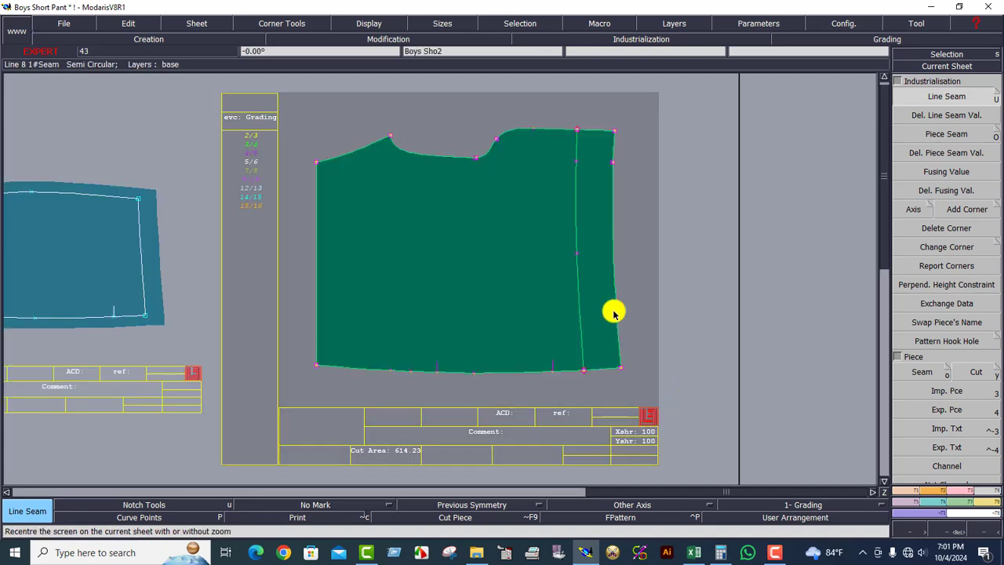
Apply a 1 cm seam allowance to every edge of the large piece.
left_click(617, 315)
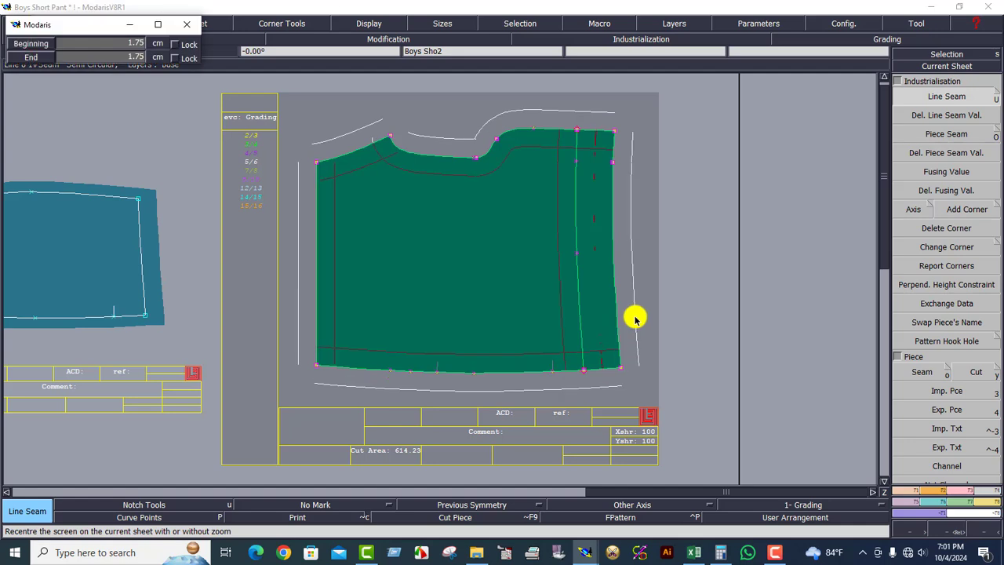
type("1")
key("Return")
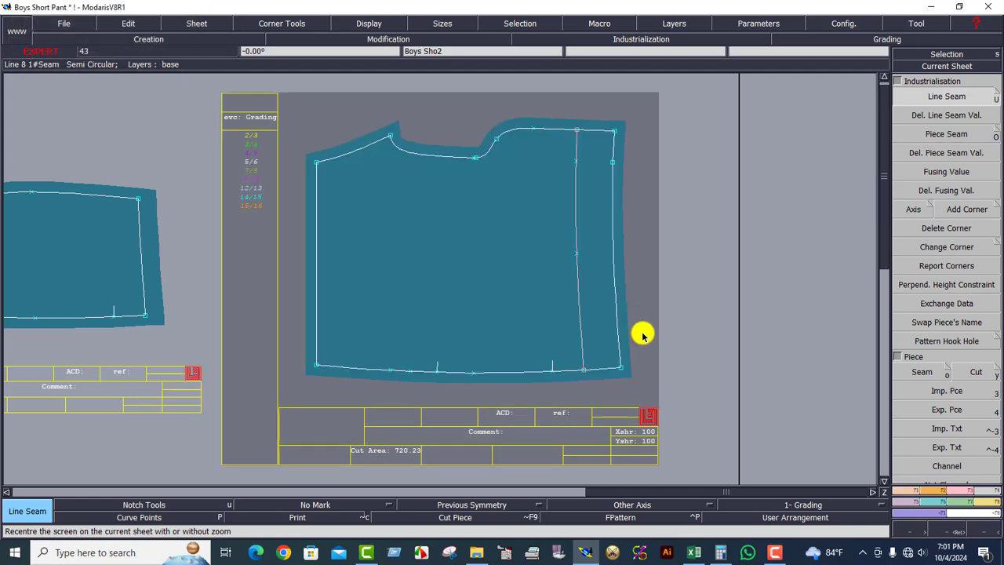
Widen the large piece's left side seam allowance to 2.5 cm.
left_click(300, 269)
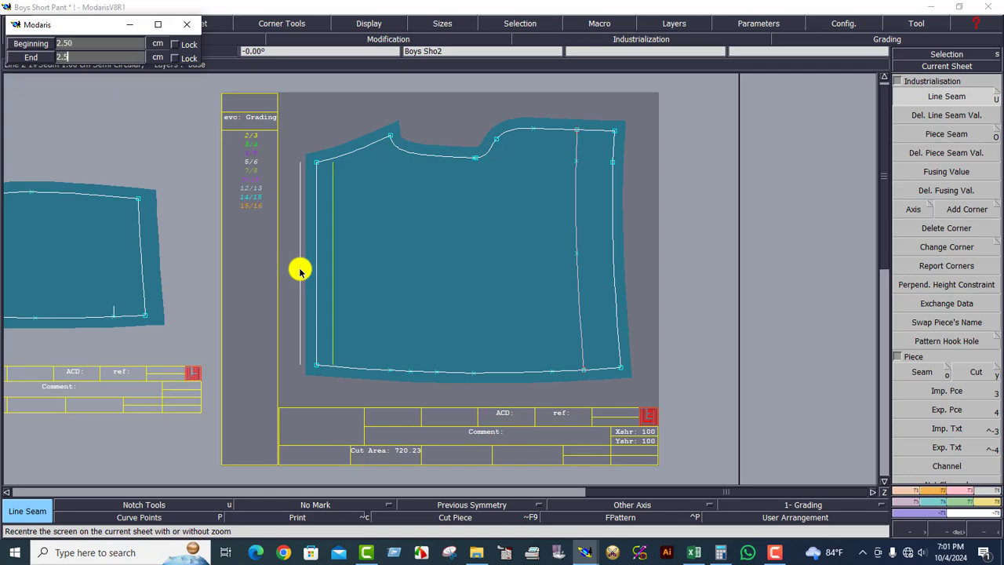
key("Return")
scroll(299, 269, "up", 2)
left_click(947, 66)
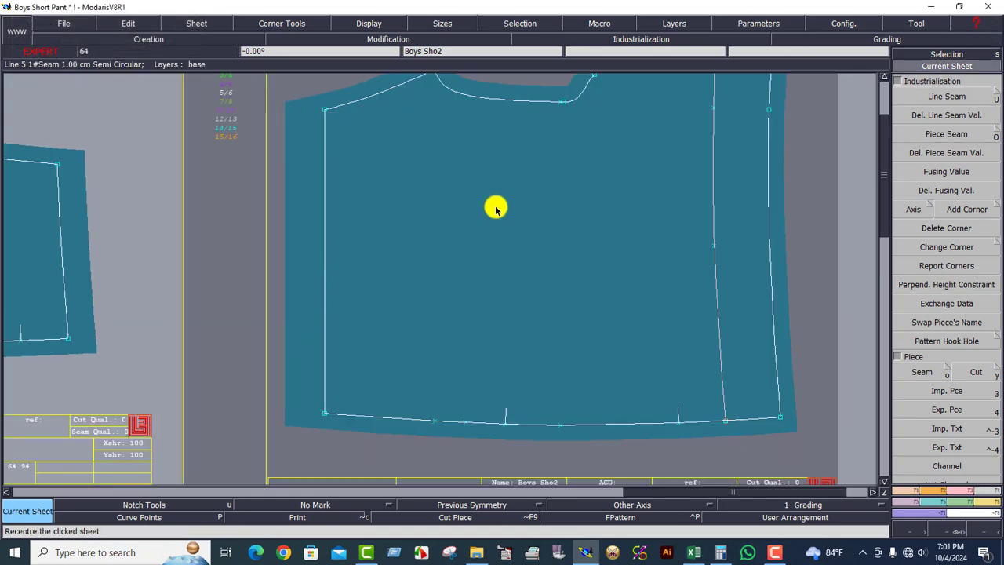
scroll(496, 208, "down", 2)
left_click(993, 210)
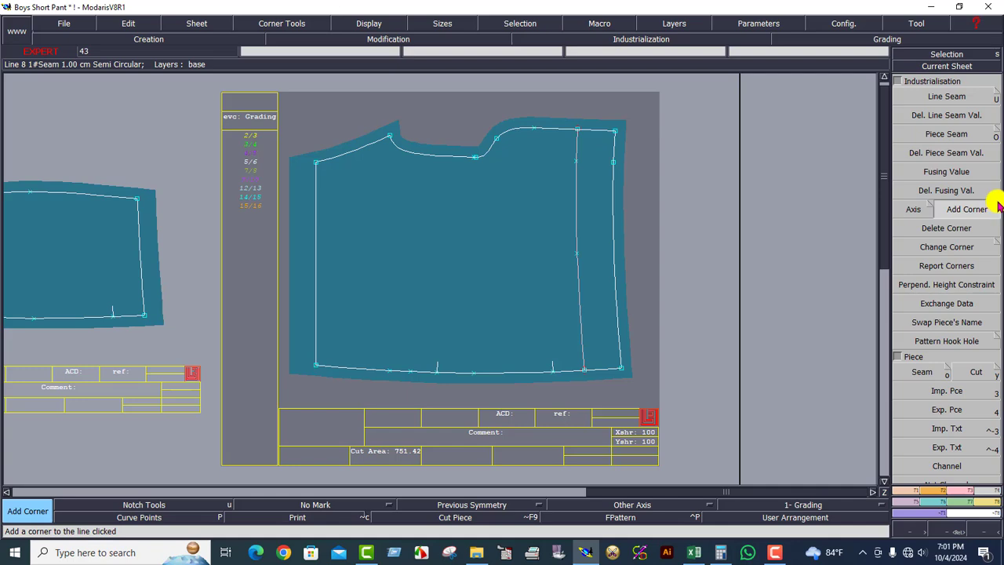
Give the large piece's top-left seam corner a symmetric corner treatment.
left_click(999, 205)
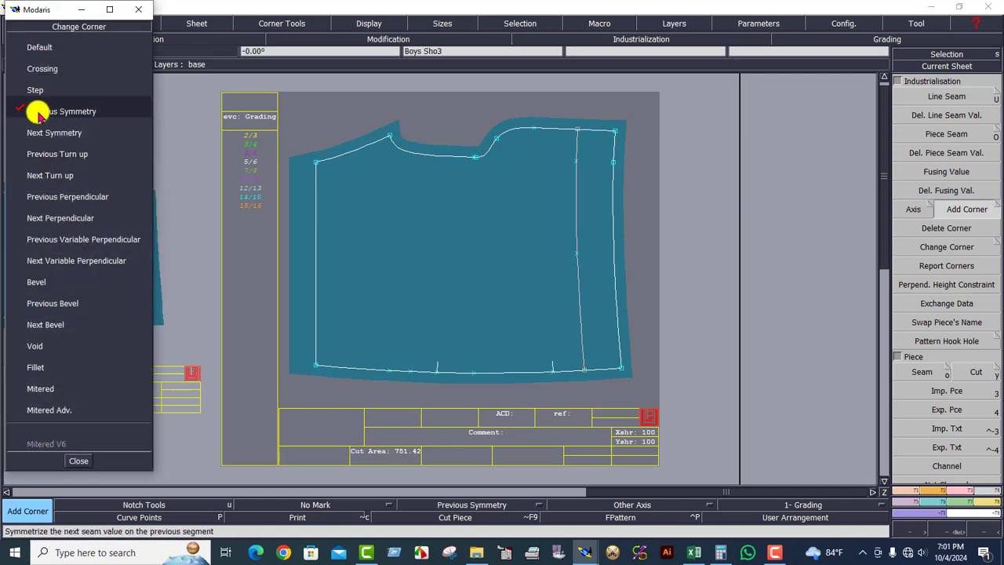
left_click(39, 112)
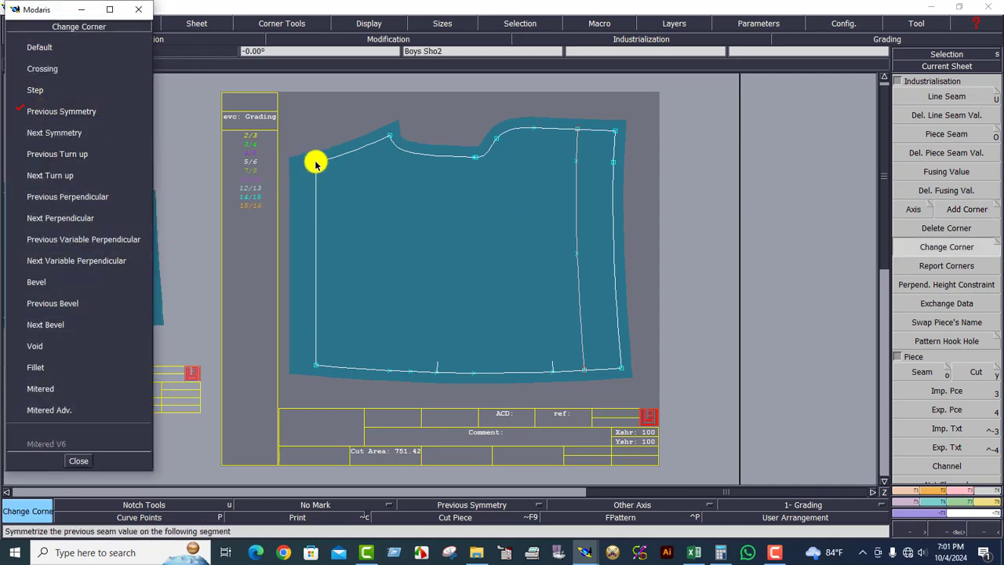
left_click(316, 164)
left_click(76, 462)
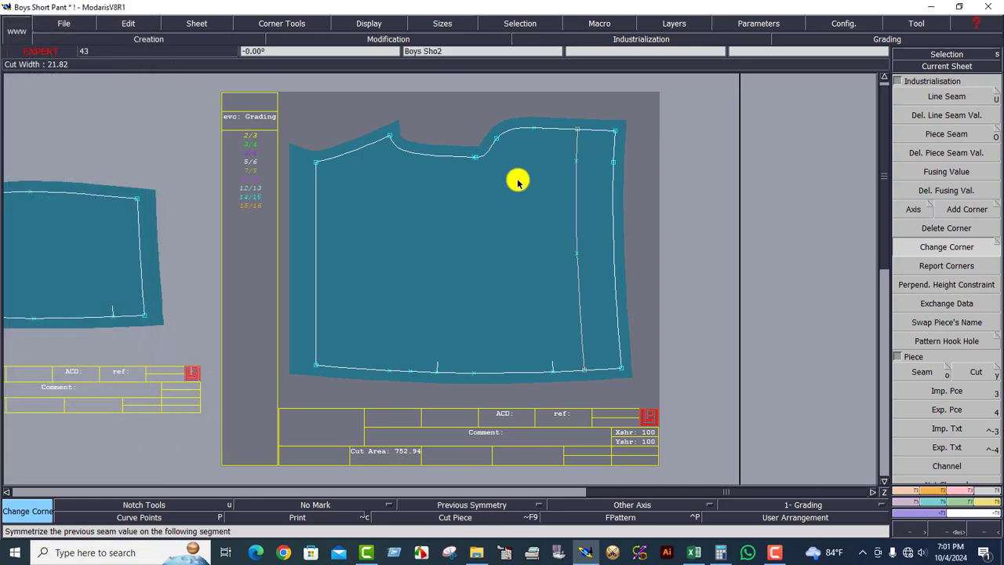
Select and zoom onto the large Boys Sho2 piece, then switch to the Excel measurement chart.
key("8")
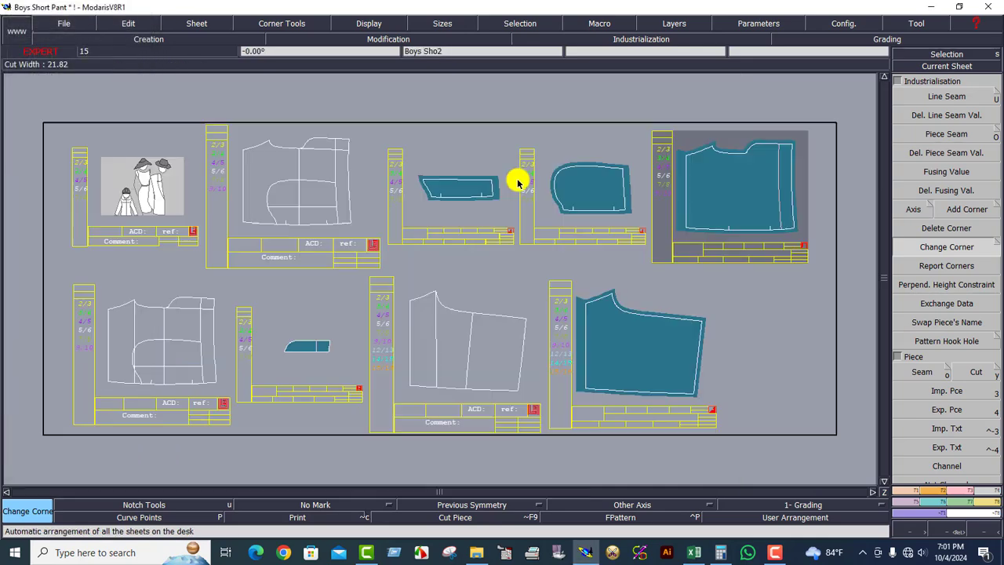
left_click(657, 376)
left_click(735, 210)
left_click(433, 194)
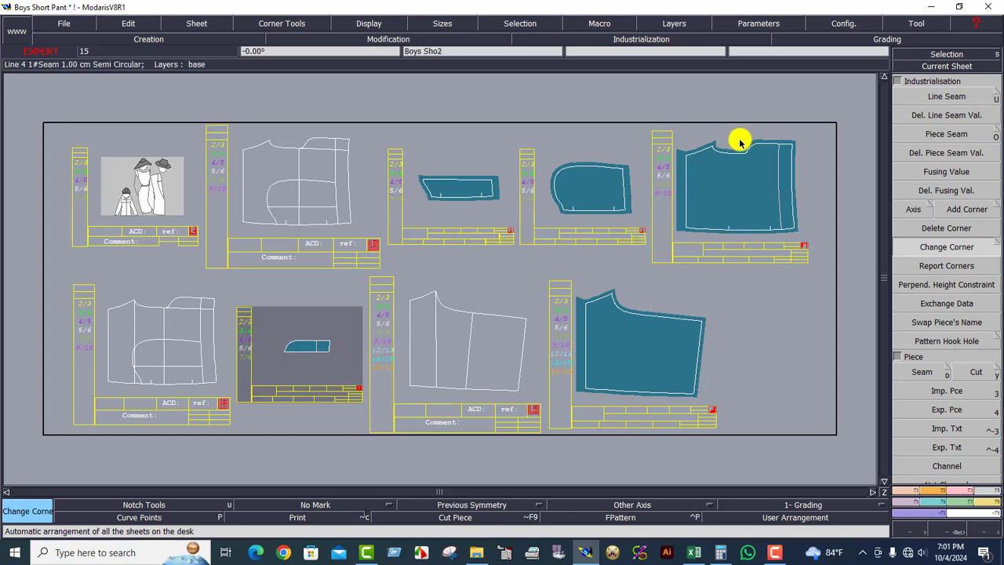
left_click(744, 180)
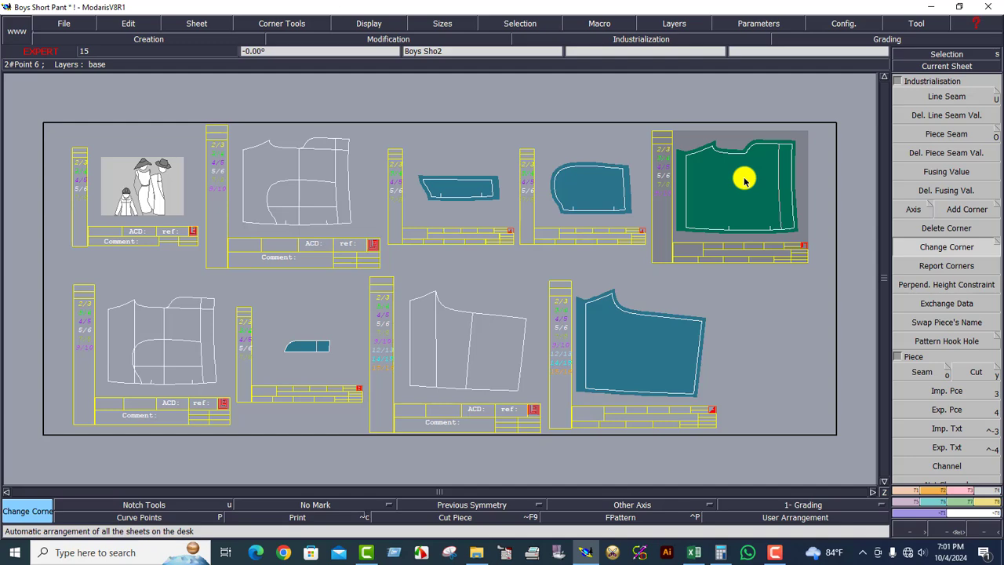
key("Home")
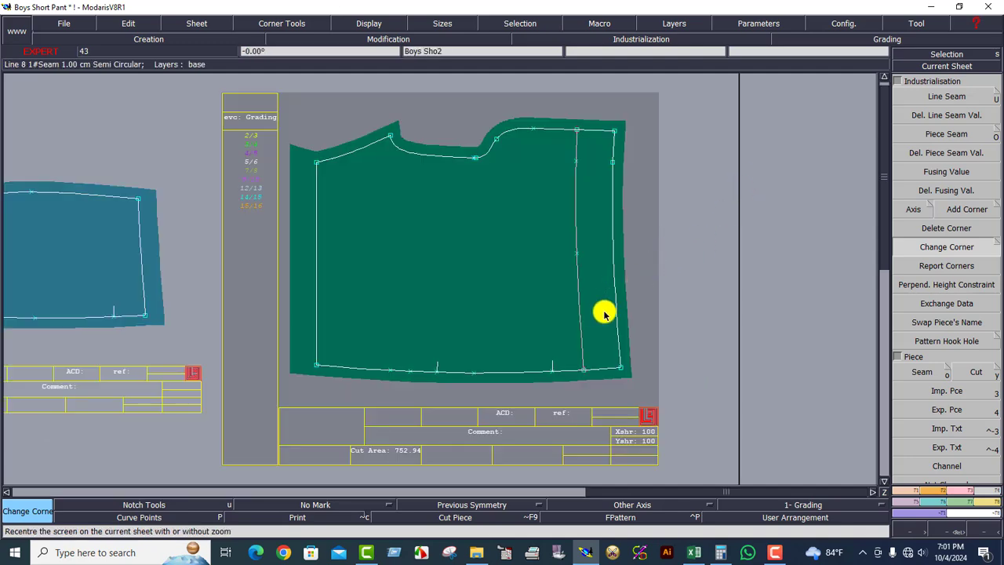
left_click(694, 553)
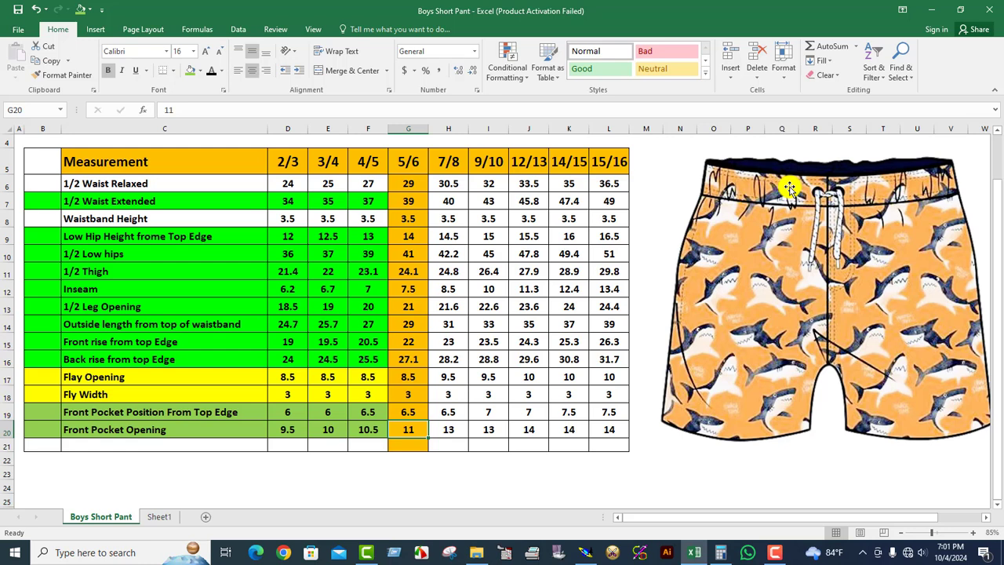
Read the 3.5 waistband height for size 5/6 in cell G8, then minimise Excel.
left_click(409, 221)
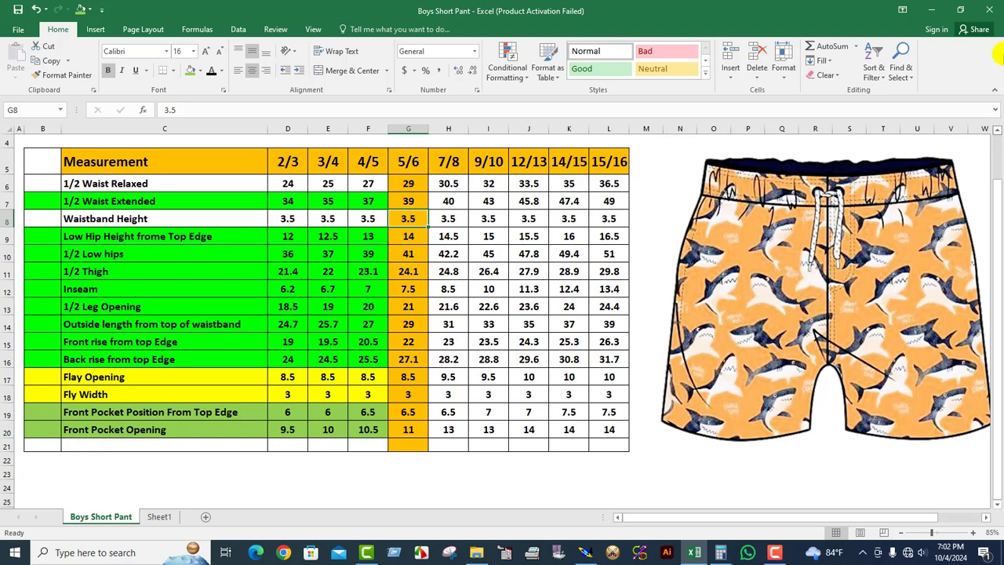
left_click(931, 9)
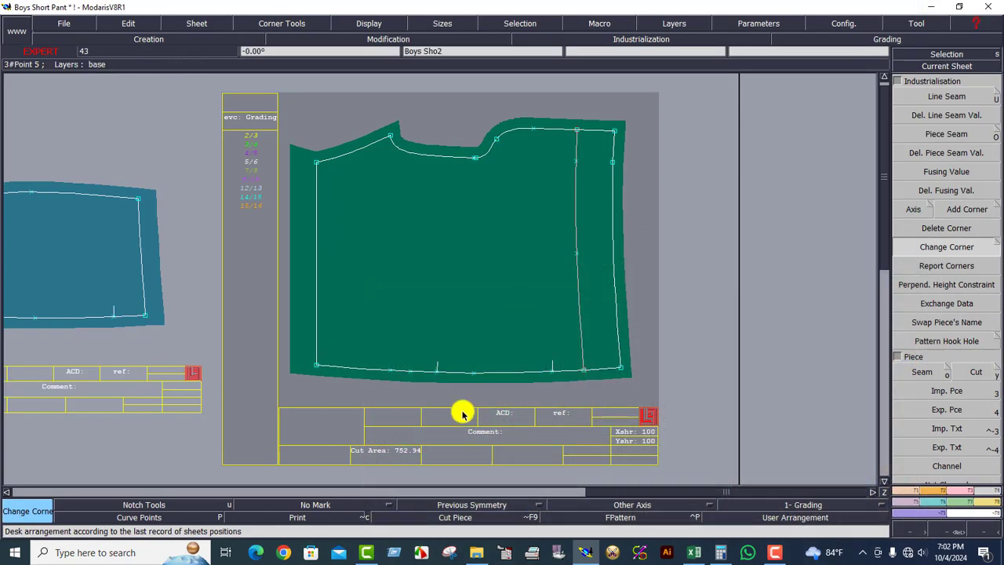
Sum 3.5 + 1.2 to get 4.7 in Calculator, then hide it and return to Modaris.
left_click(720, 552)
left_click(671, 252)
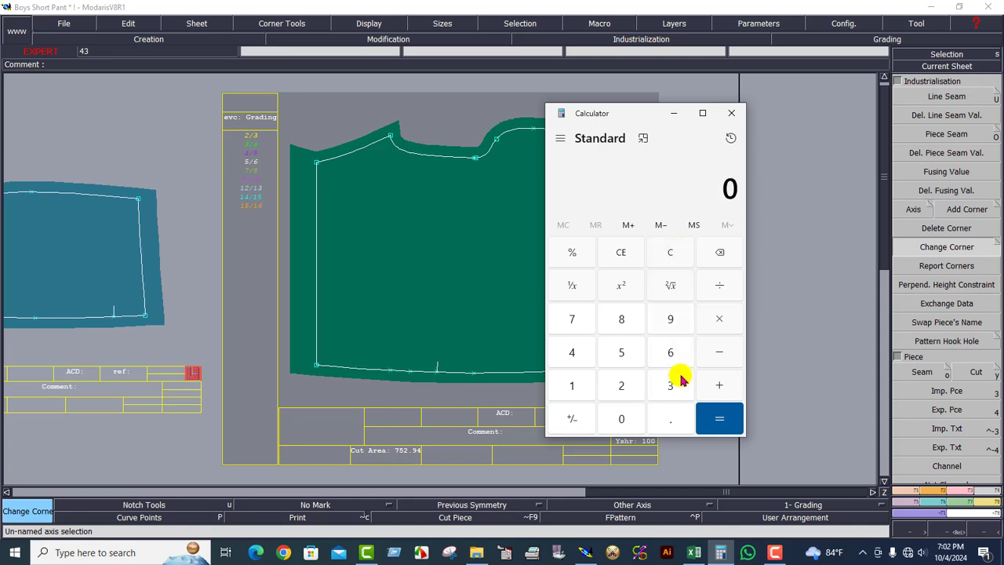
left_click(670, 385)
left_click(670, 418)
left_click(621, 352)
left_click(719, 385)
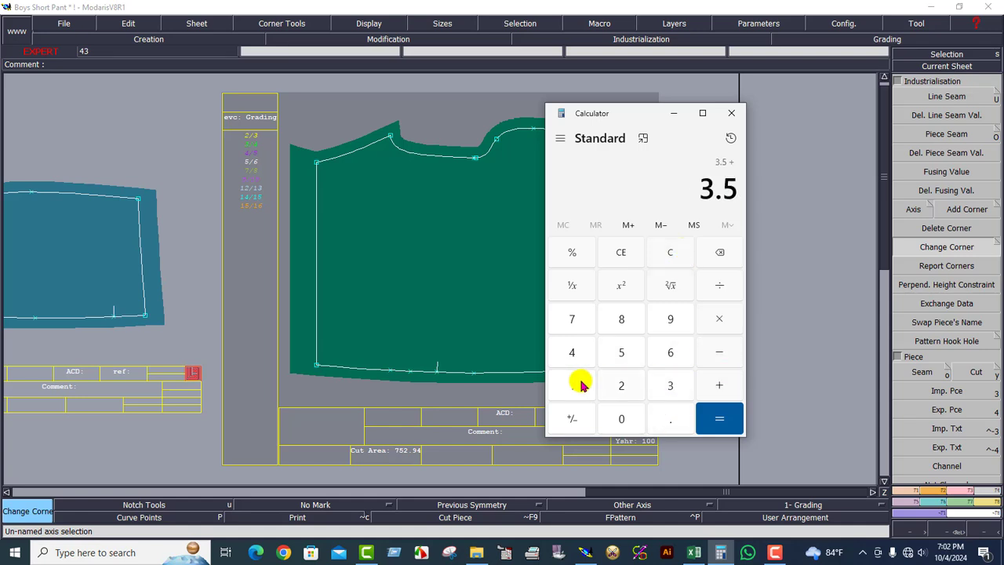
left_click(572, 385)
left_click(671, 418)
left_click(622, 385)
left_click(720, 419)
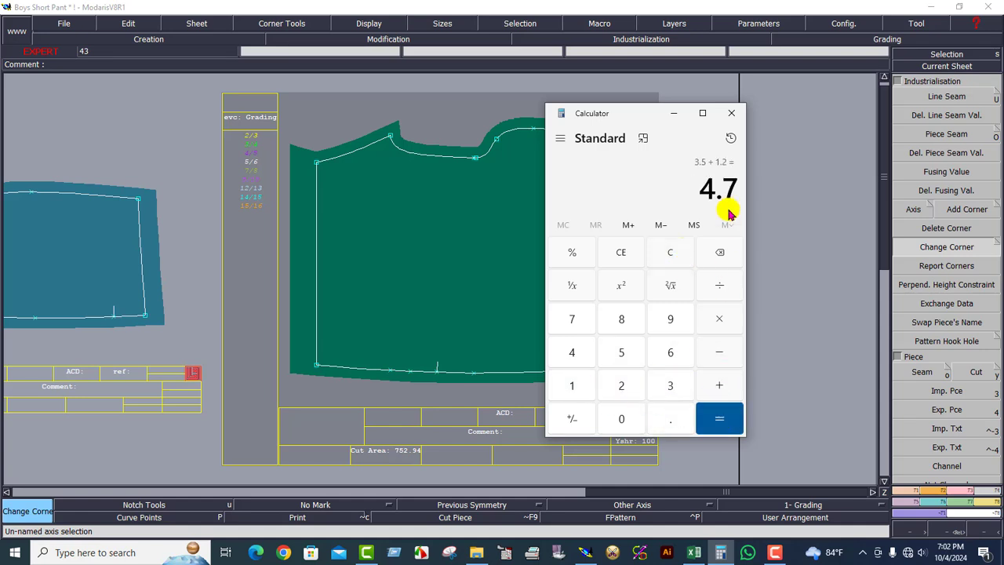
left_click(673, 114)
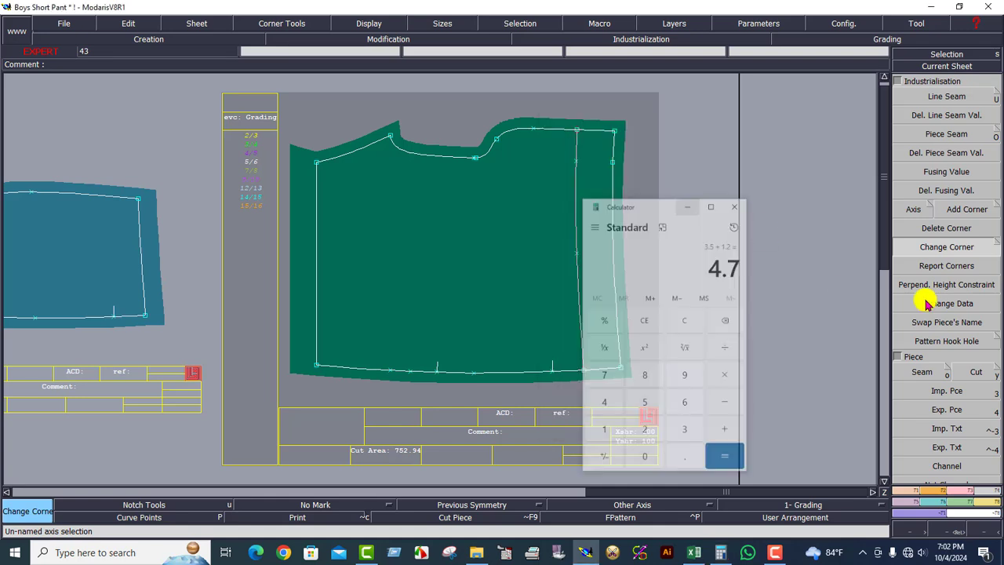
left_click(964, 98)
Set Boys Sho2's right side seam allowance to 4.70 cm, then show all sheets.
left_click(619, 309)
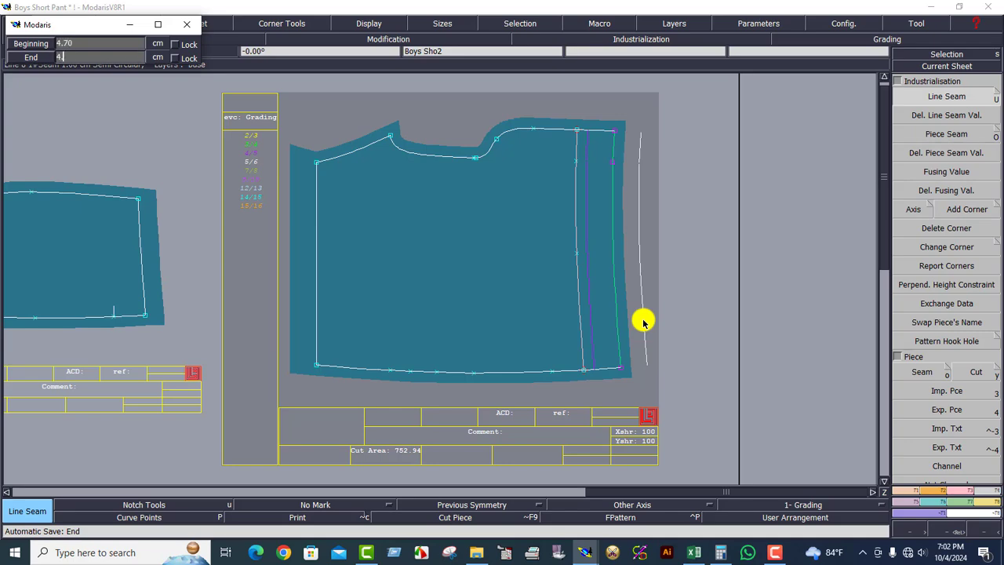
key("Return")
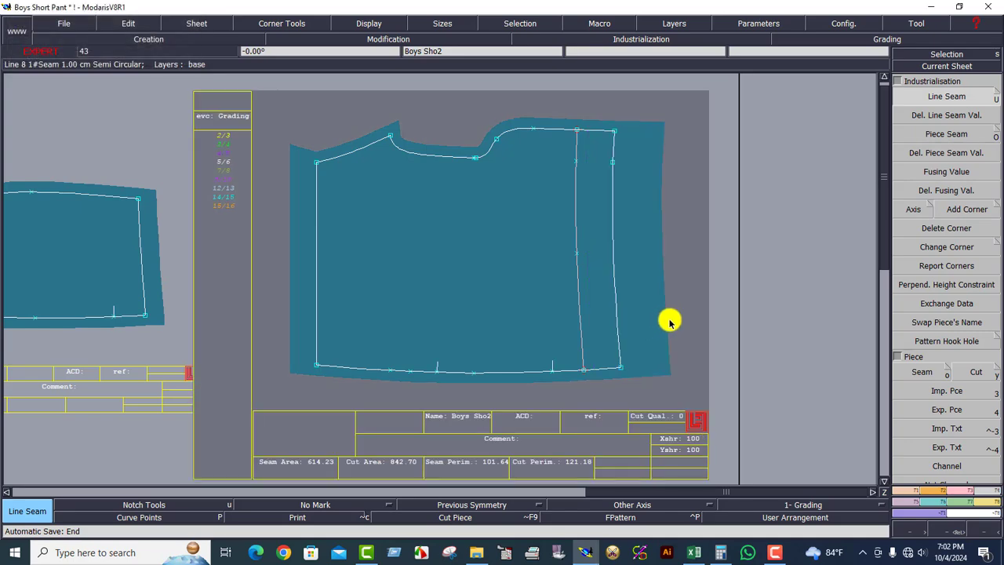
key("8")
left_click(618, 342)
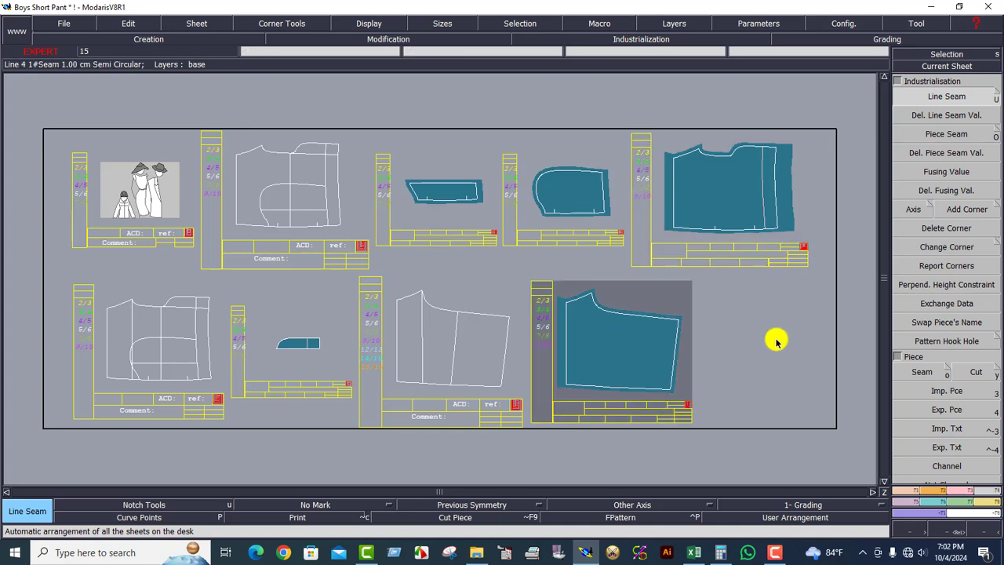
Widen the end seam value on Boys Sho6's right side edge.
left_click(911, 69)
left_click(601, 347)
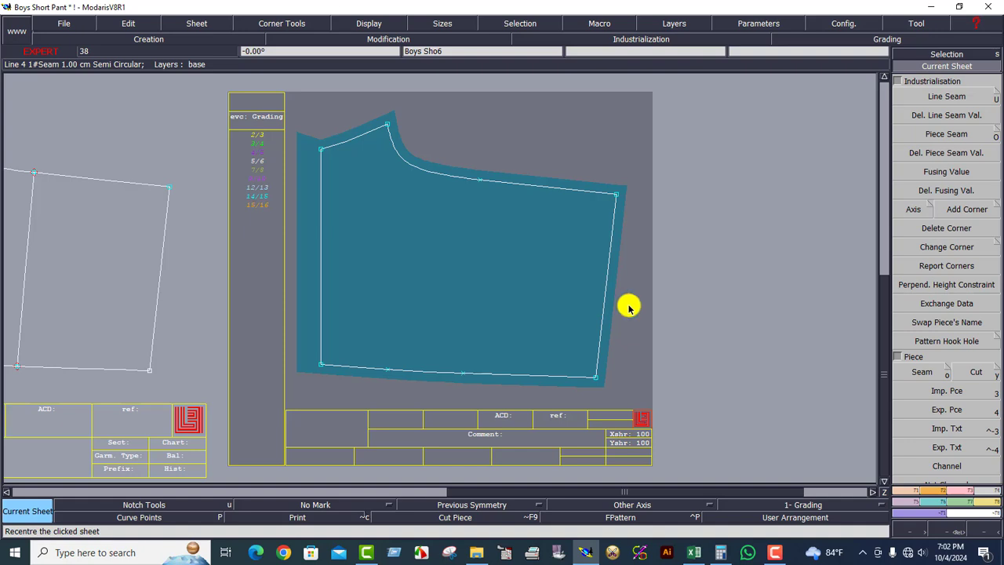
left_click(926, 98)
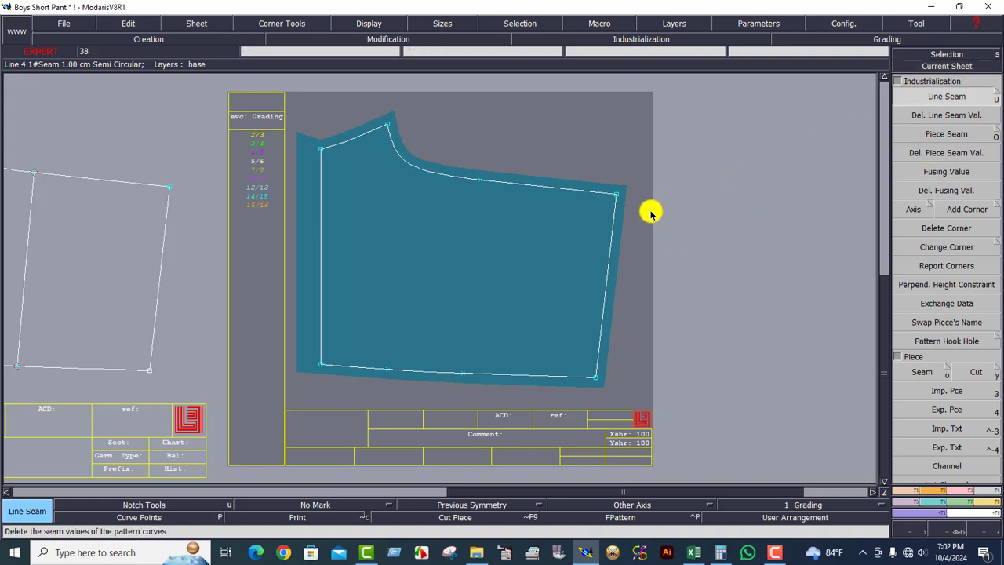
left_click(610, 251)
key("Down")
key("Return")
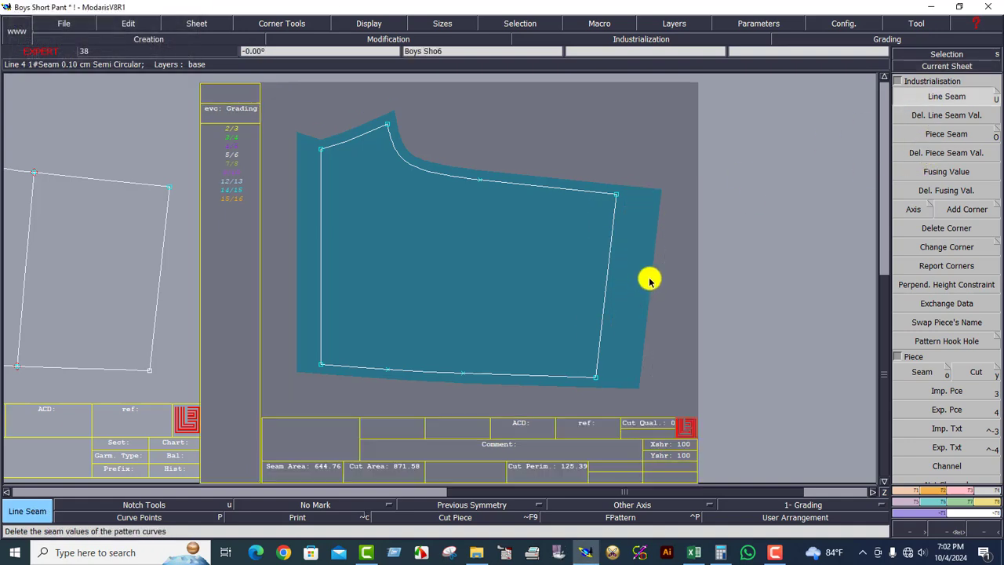
Give the small strip piece's right end a 4.7 cm seam allowance.
key("8")
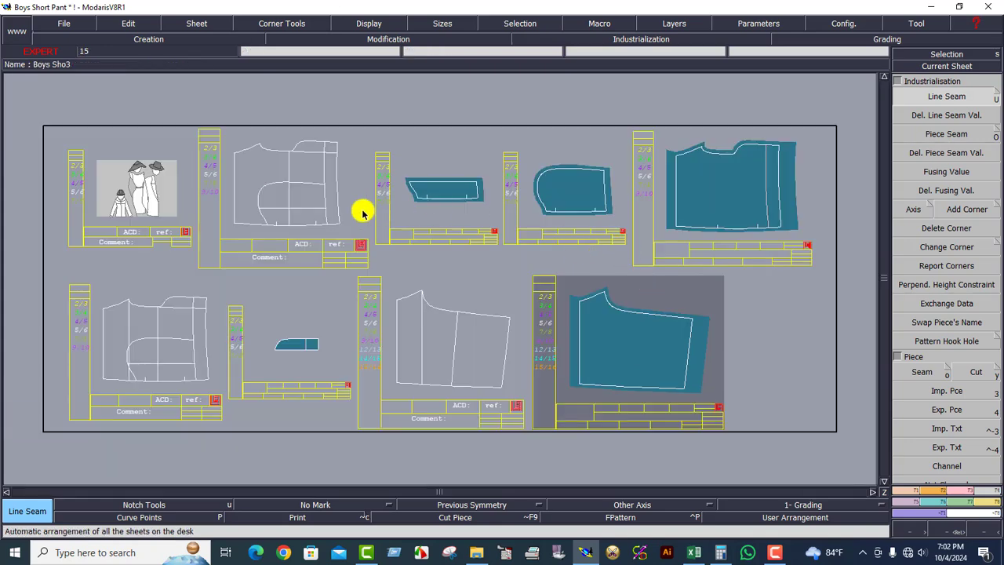
left_click(373, 229)
left_click(312, 371)
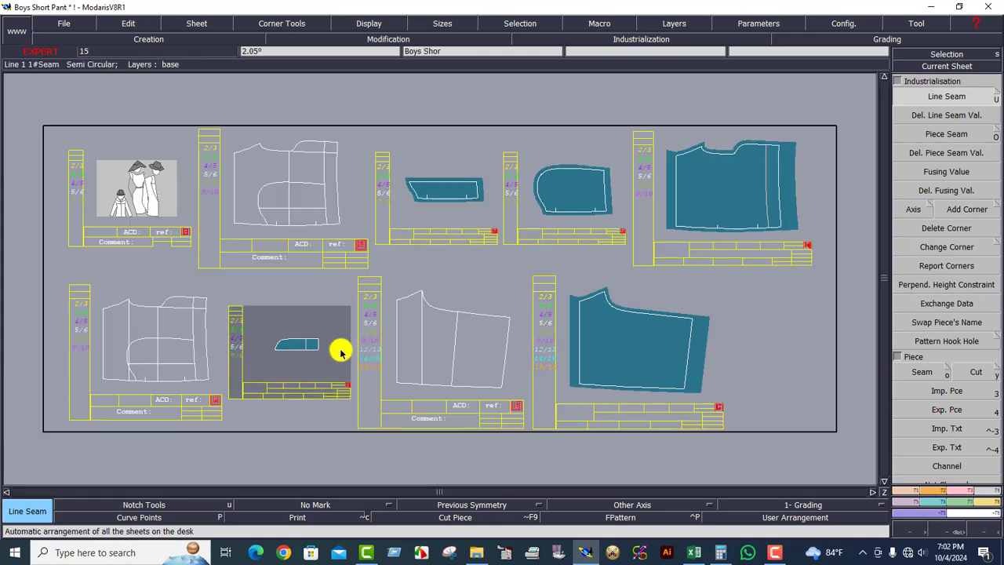
key("9")
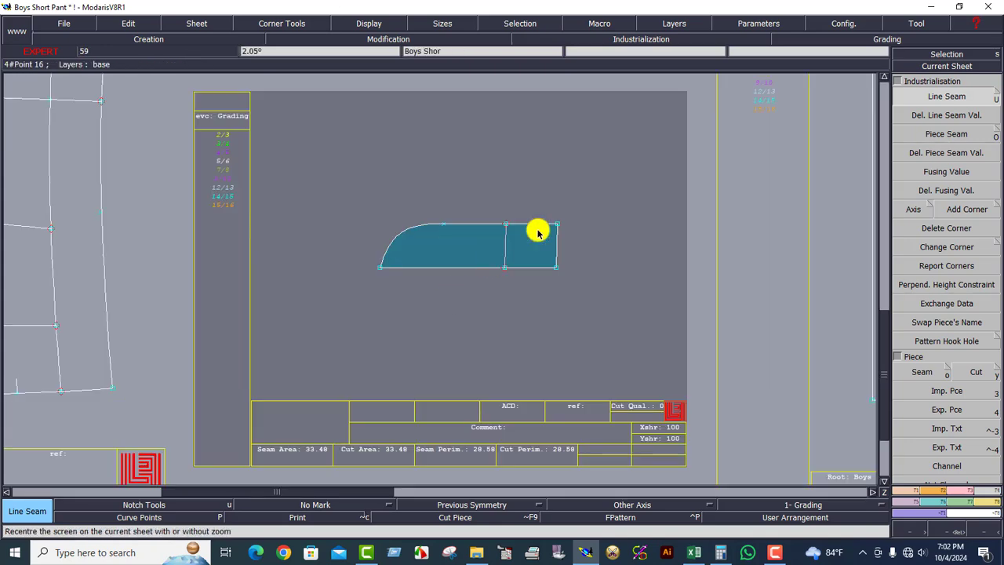
left_click(581, 251)
key("Down")
type("4.7")
key("Down")
key("Return")
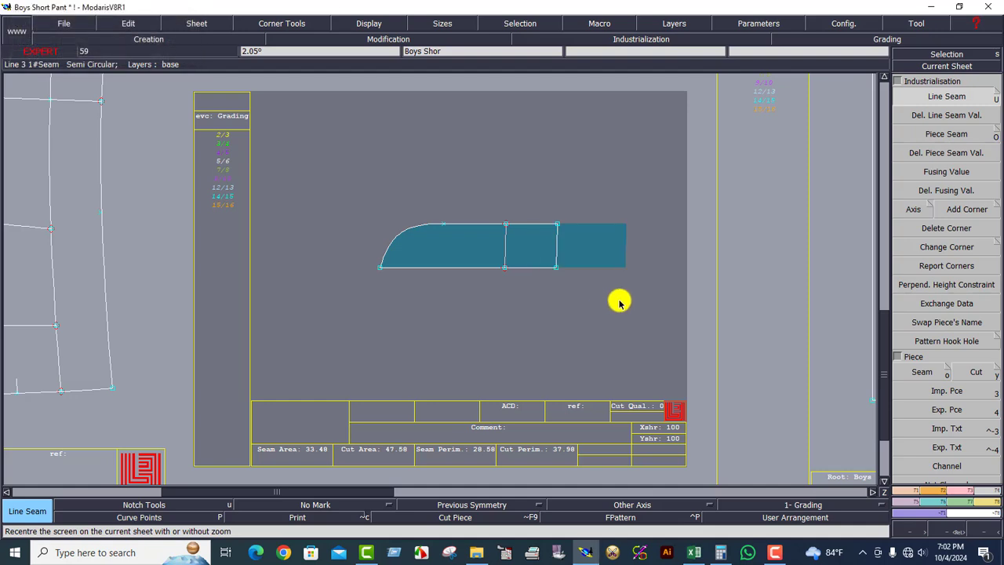
Flip the small strip piece vertically with X Sym.
key("1")
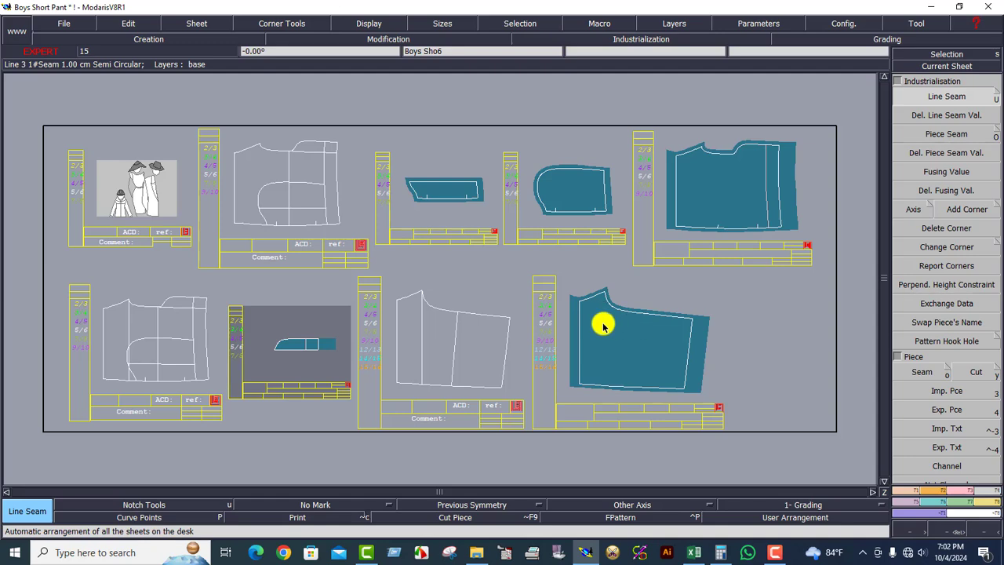
key("F2")
left_click(932, 260)
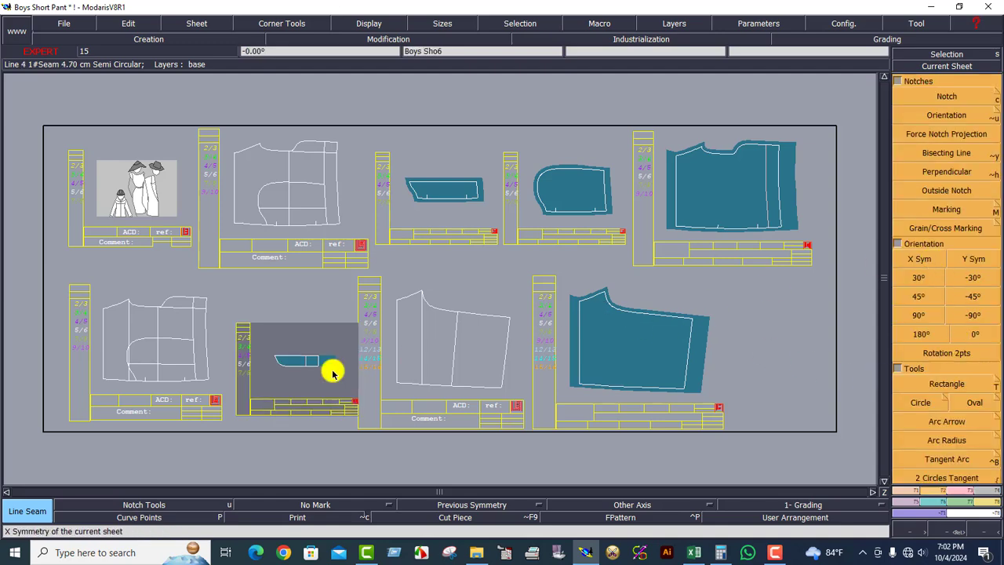
left_click(947, 66)
left_click(309, 359)
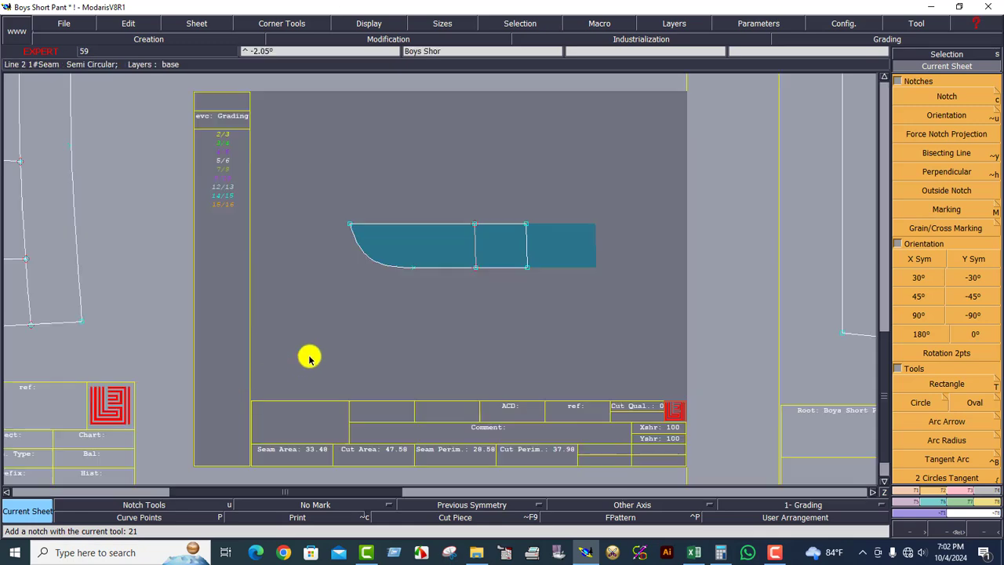
key("1")
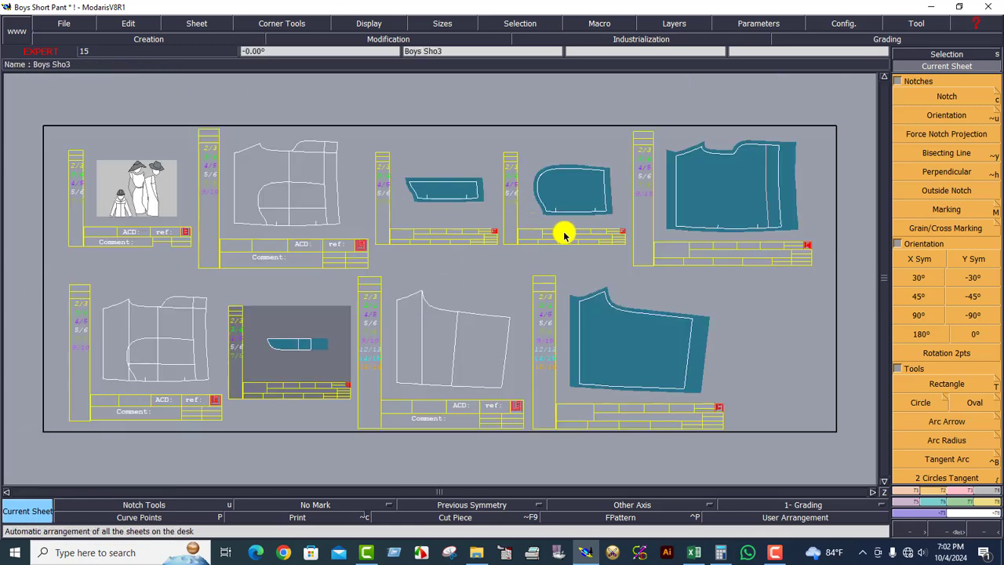